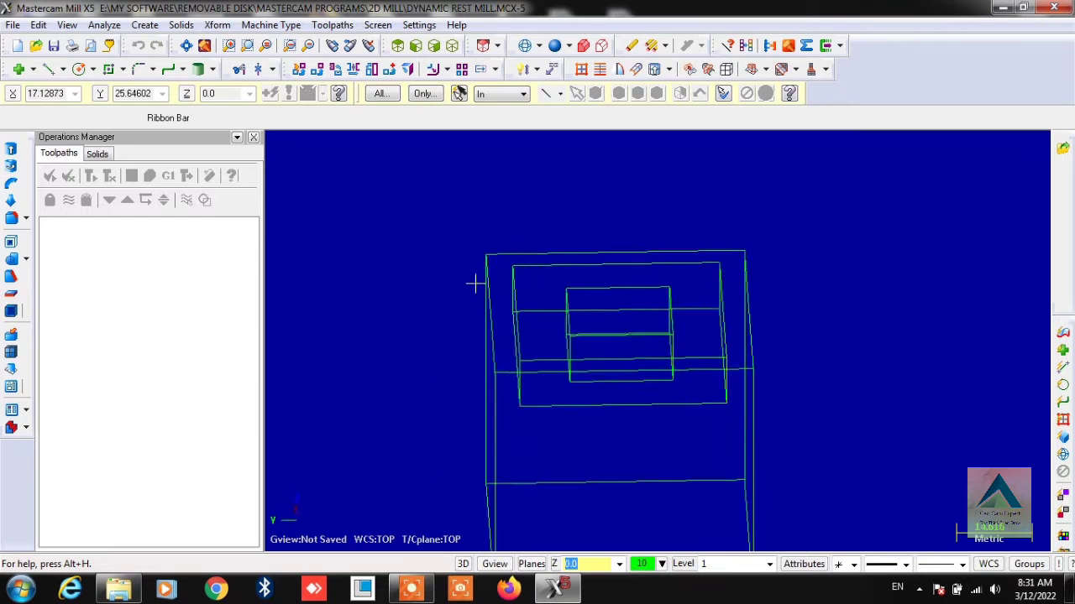
- Rotate the pocketed block to an isometric view and display it shaded
{"action": "middle_click_drag", "start_coordinate": [475, 284], "coordinate": [434, 286]}
{"action": "mouse_move", "coordinate": [659, 403]}
{"action": "middle_mouse_down"}
{"action": "mouse_move", "coordinate": [502, 134]}
{"action": "mouse_move", "coordinate": [559, 293]}
{"action": "mouse_move", "coordinate": [667, 256]}
{"action": "middle_mouse_up"}
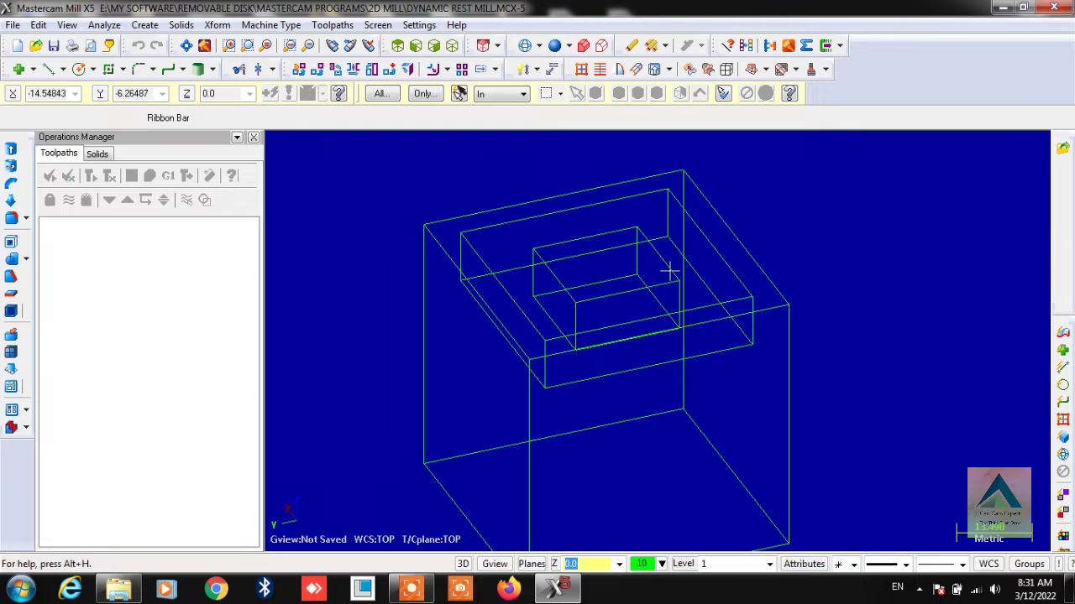
{"action": "left_click", "coordinate": [554, 45]}
{"action": "middle_click_drag", "start_coordinate": [611, 204], "coordinate": [672, 297]}
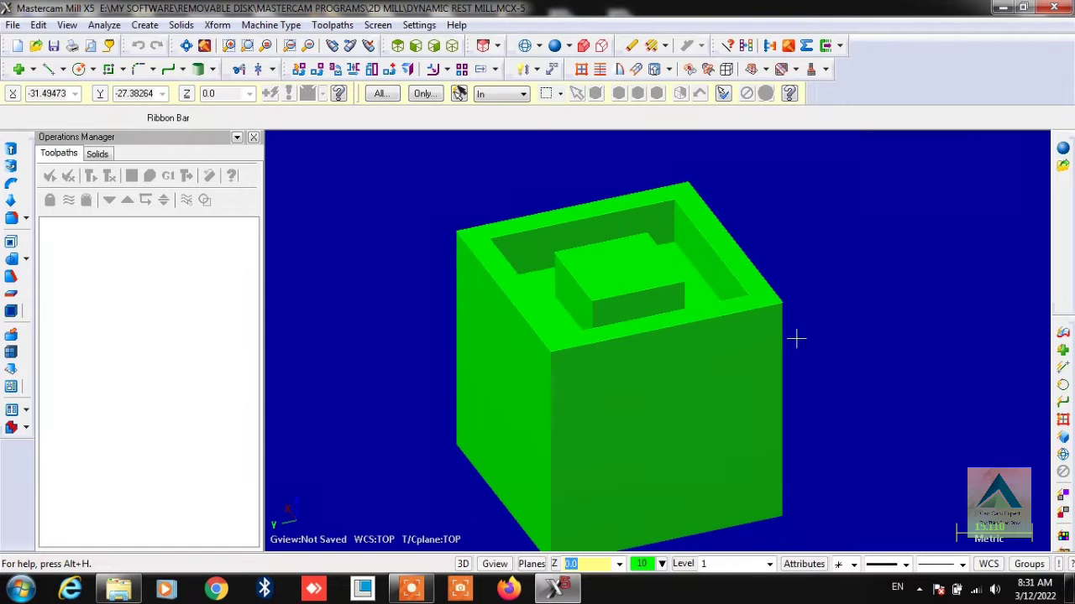
{"action": "mouse_move", "coordinate": [797, 339]}
{"action": "middle_mouse_down"}
{"action": "mouse_move", "coordinate": [786, 392]}
{"action": "mouse_move", "coordinate": [802, 313]}
{"action": "mouse_move", "coordinate": [824, 326]}
{"action": "middle_mouse_up"}
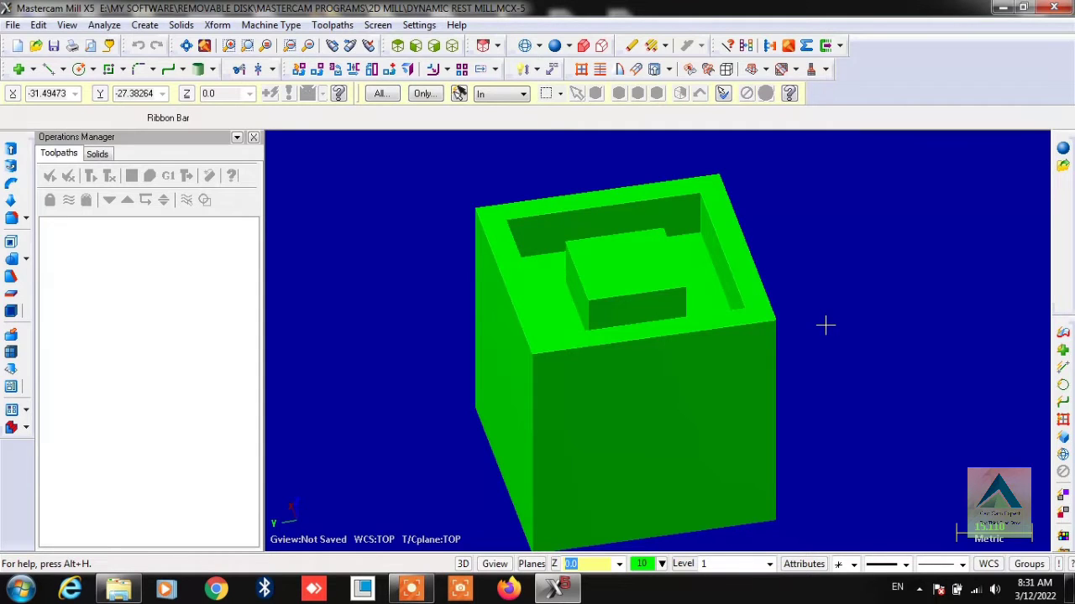
- Show the origin reference axes with F9 and return to the isometric view
{"action": "key", "text": "F9"}
{"action": "key", "text": "F9"}
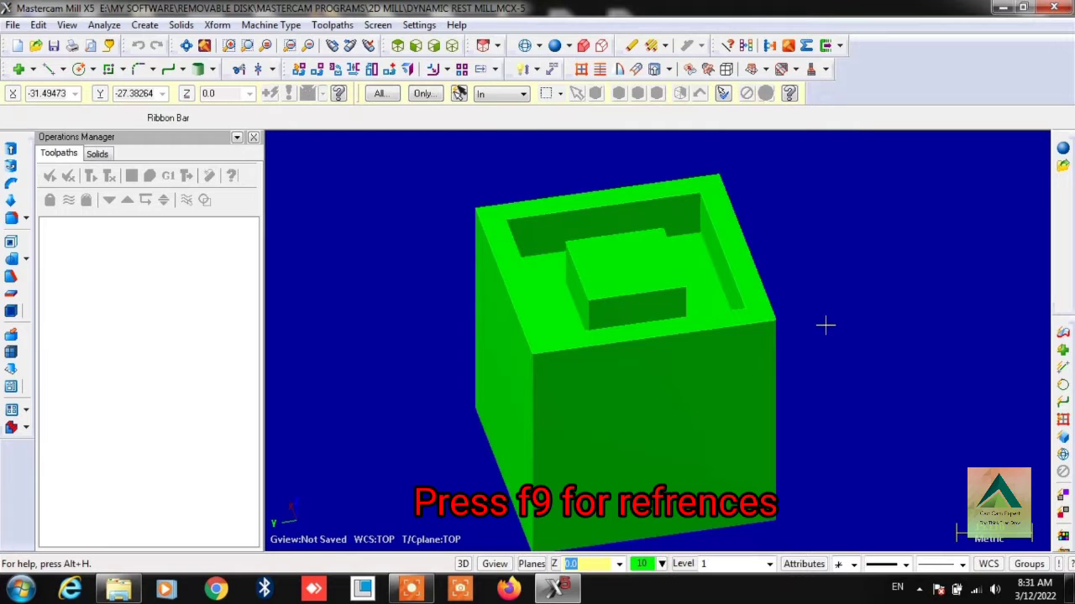
{"action": "key", "text": "F9"}
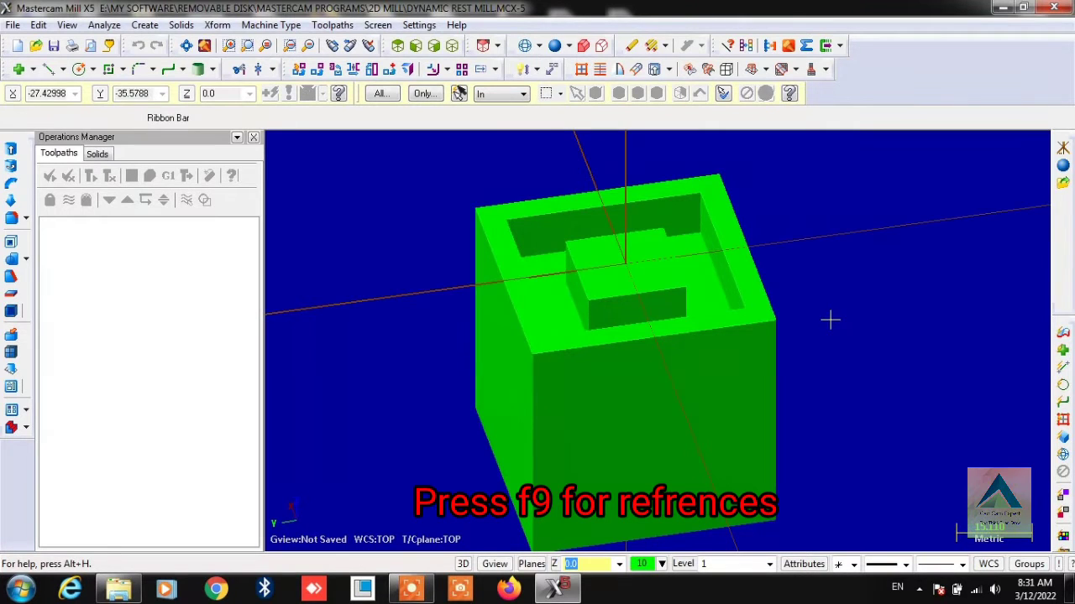
{"action": "middle_click_drag", "start_coordinate": [830, 316], "coordinate": [735, 318]}
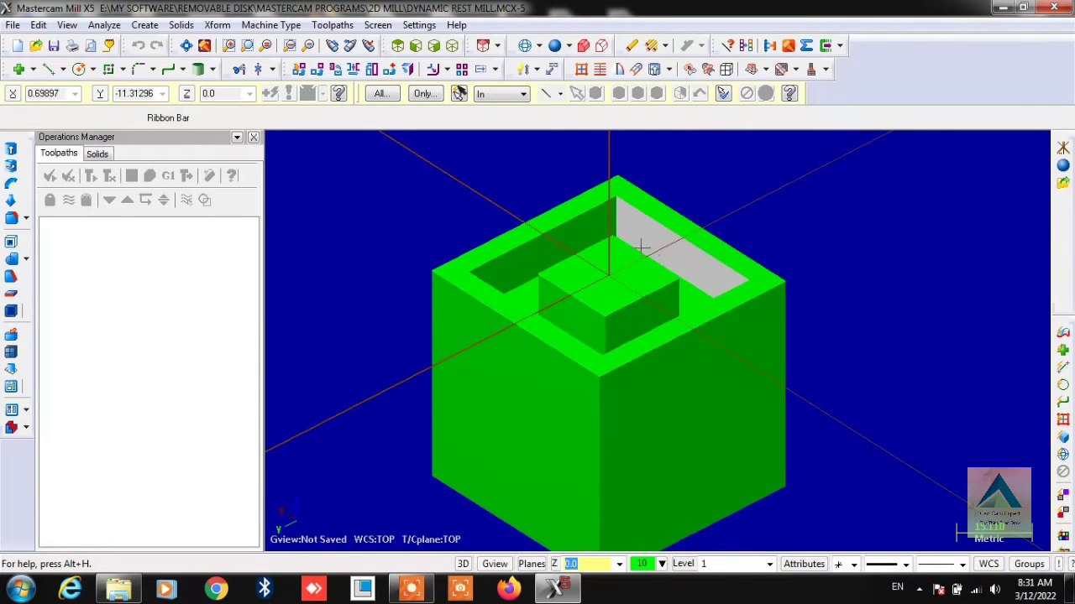
{"action": "scroll", "coordinate": [655, 269], "scroll_direction": "up", "scroll_amount": 1}
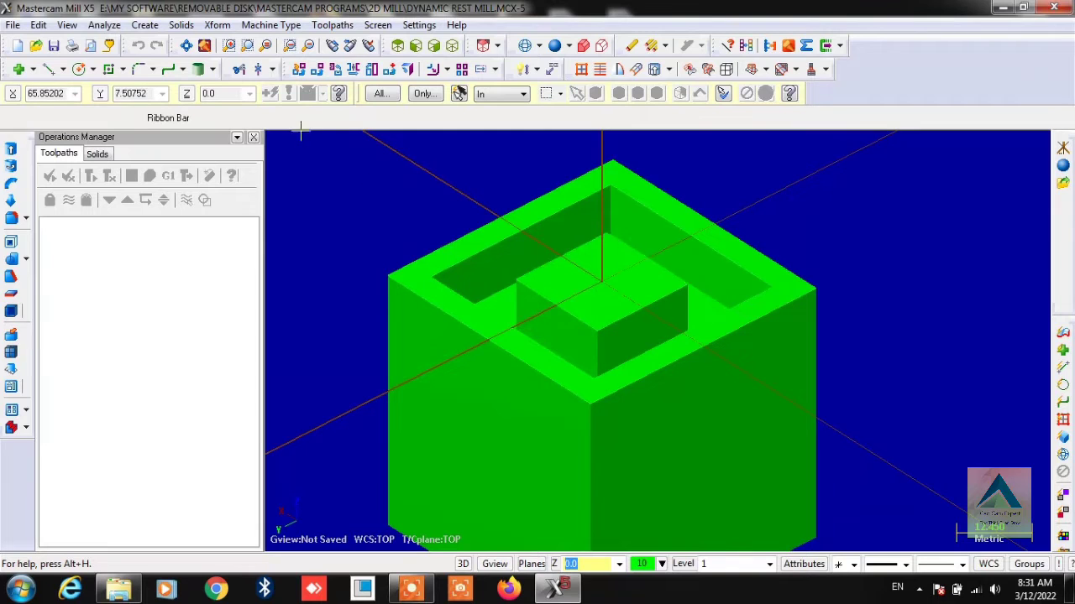
- Assign the Mill Default machine to the part
{"action": "left_click", "coordinate": [271, 26]}
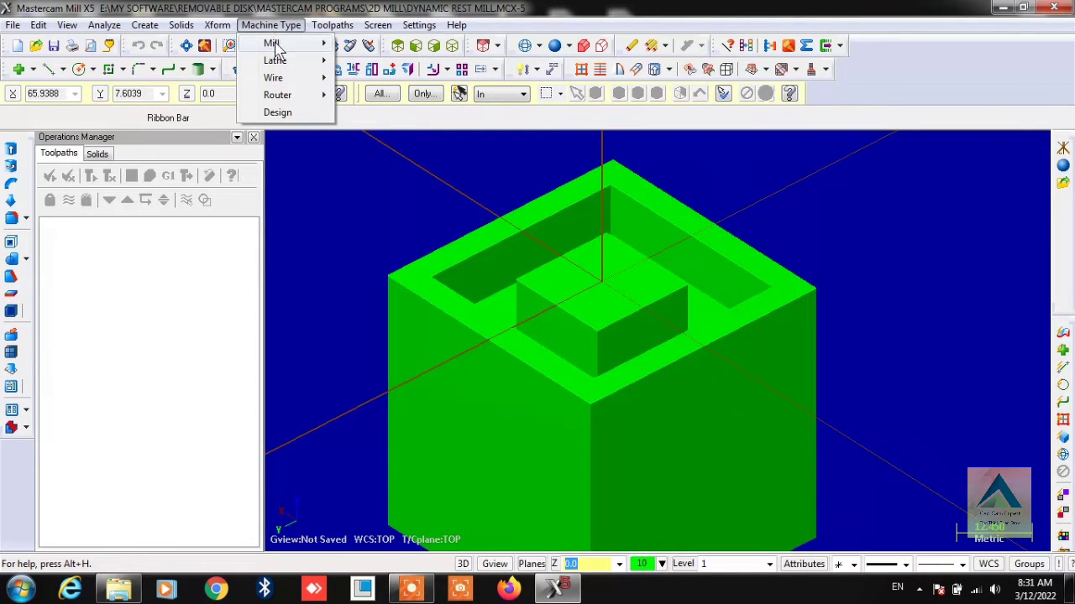
{"action": "mouse_move", "coordinate": [272, 43]}
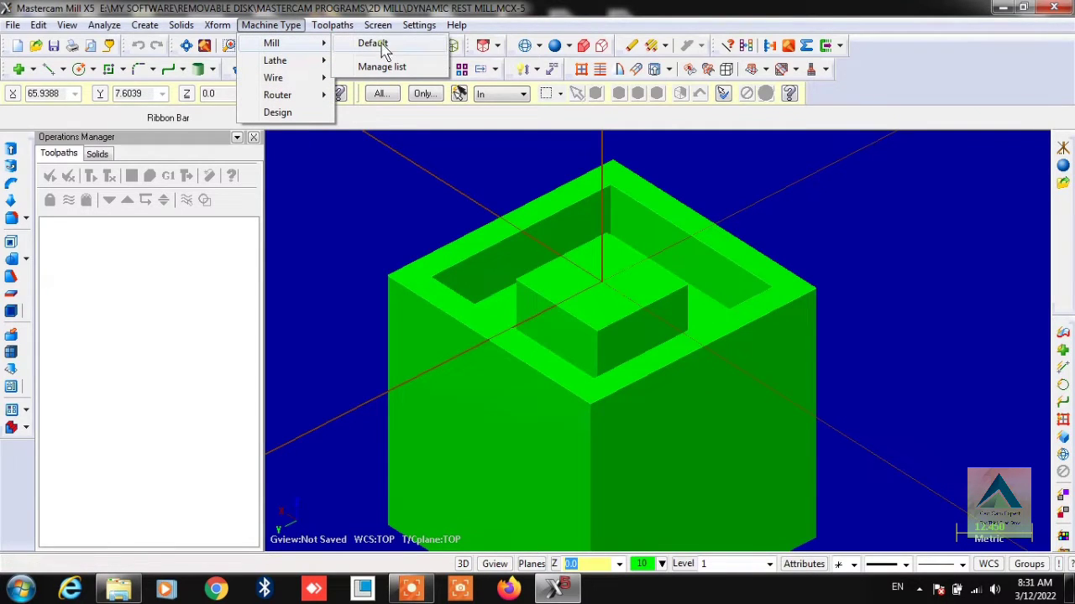
{"action": "left_click", "coordinate": [382, 47]}
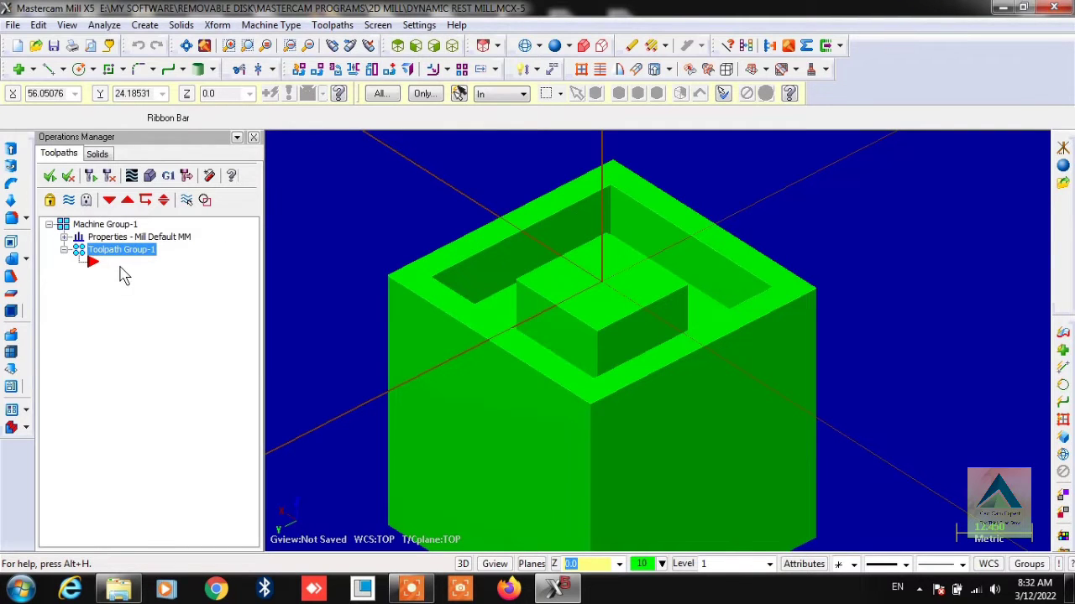
{"action": "left_click", "coordinate": [63, 238]}
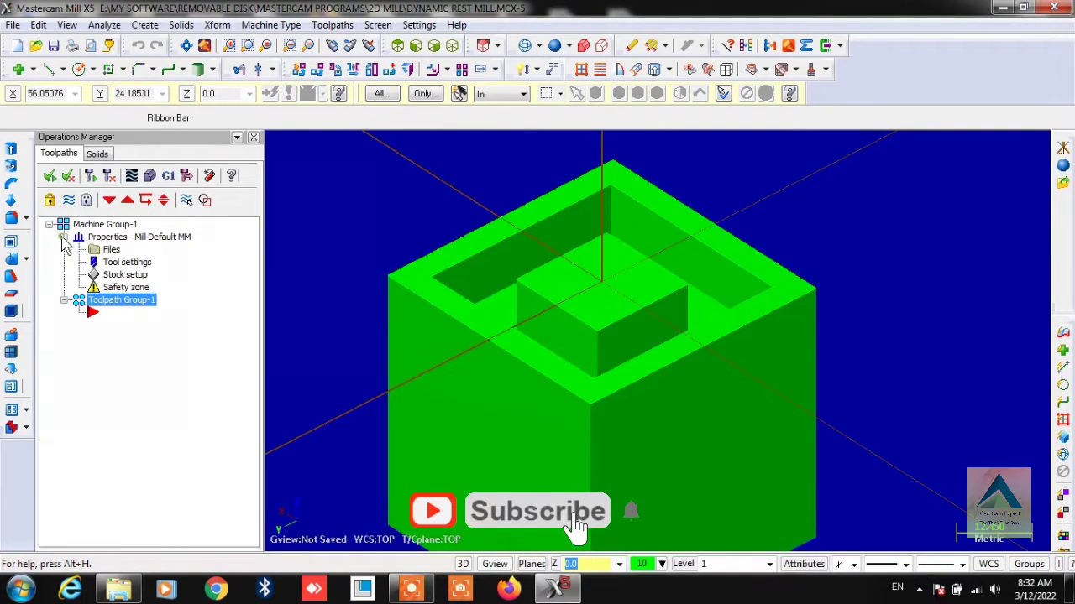
- Fit a bounding-box stock of 50 × 50 × 50 around the part
{"action": "left_click", "coordinate": [121, 276]}
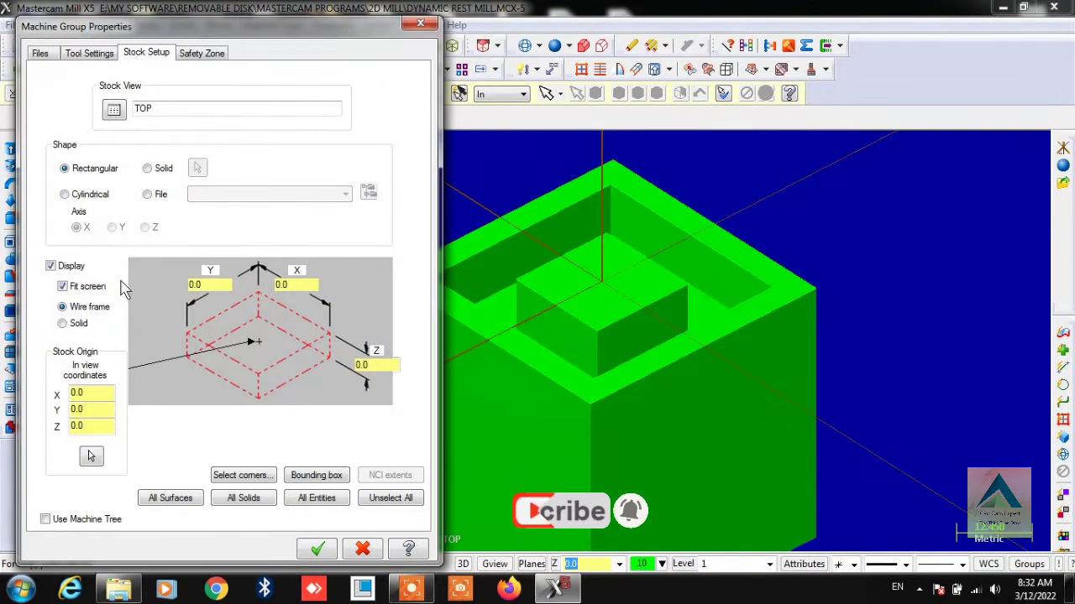
{"action": "left_click", "coordinate": [317, 477]}
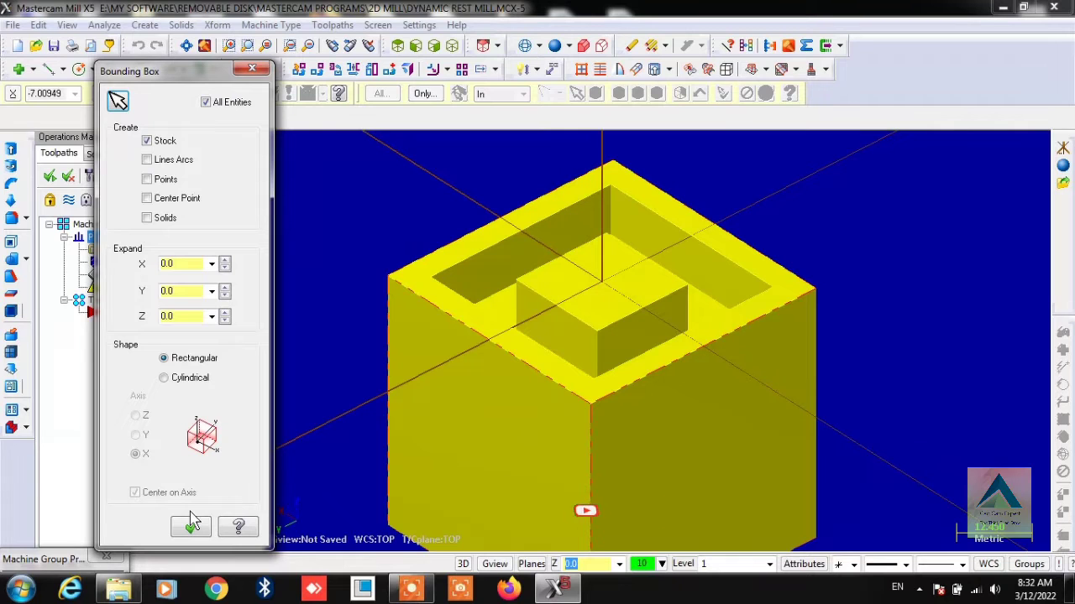
{"action": "left_click", "coordinate": [190, 527]}
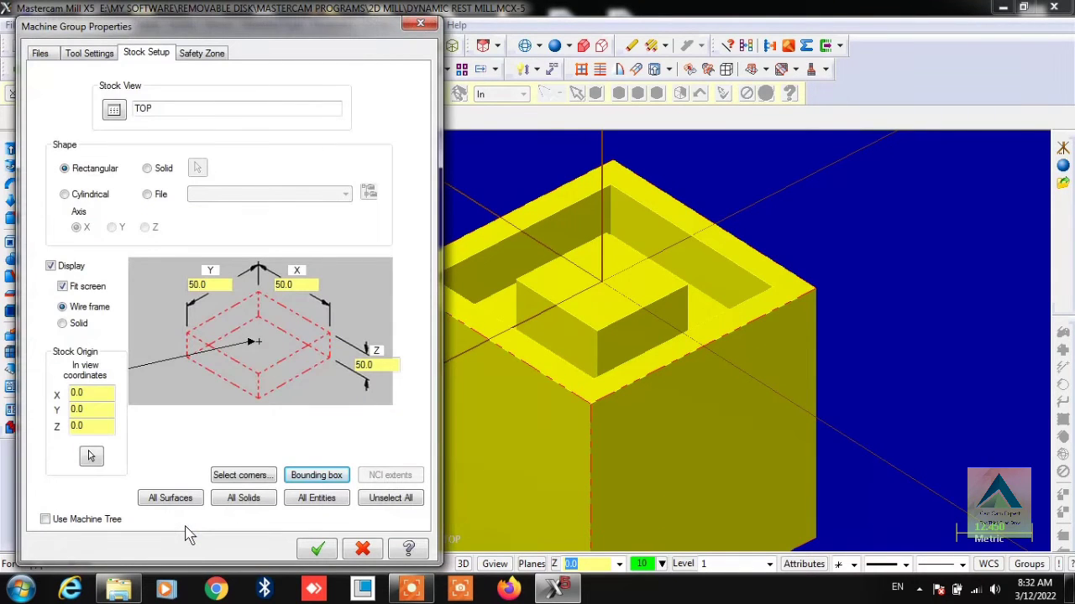
{"action": "double_click", "coordinate": [216, 287]}
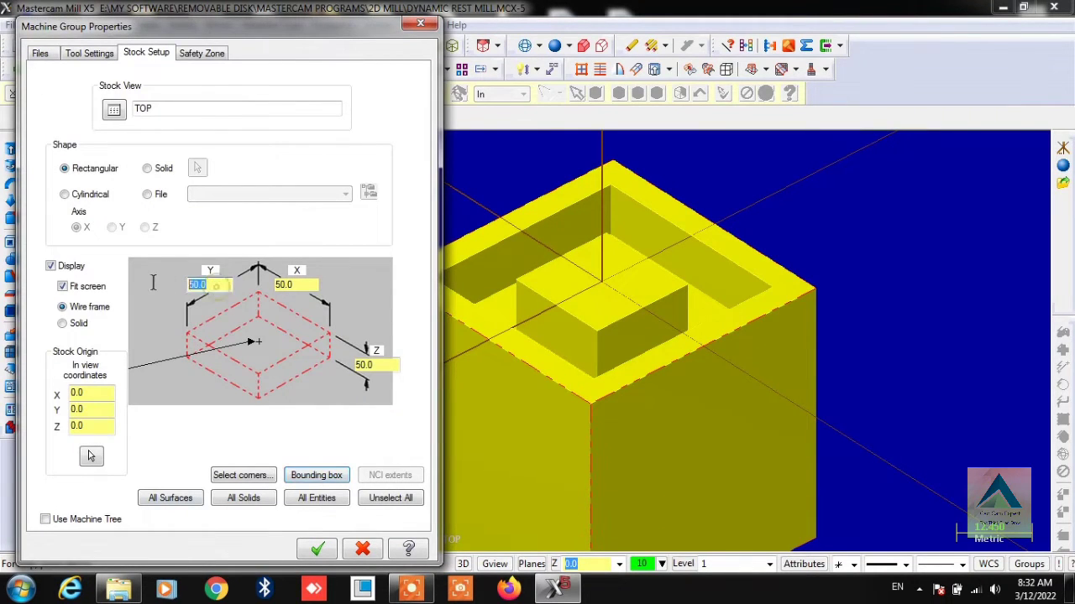
{"action": "left_click", "coordinate": [288, 285]}
{"action": "double_click", "coordinate": [287, 285]}
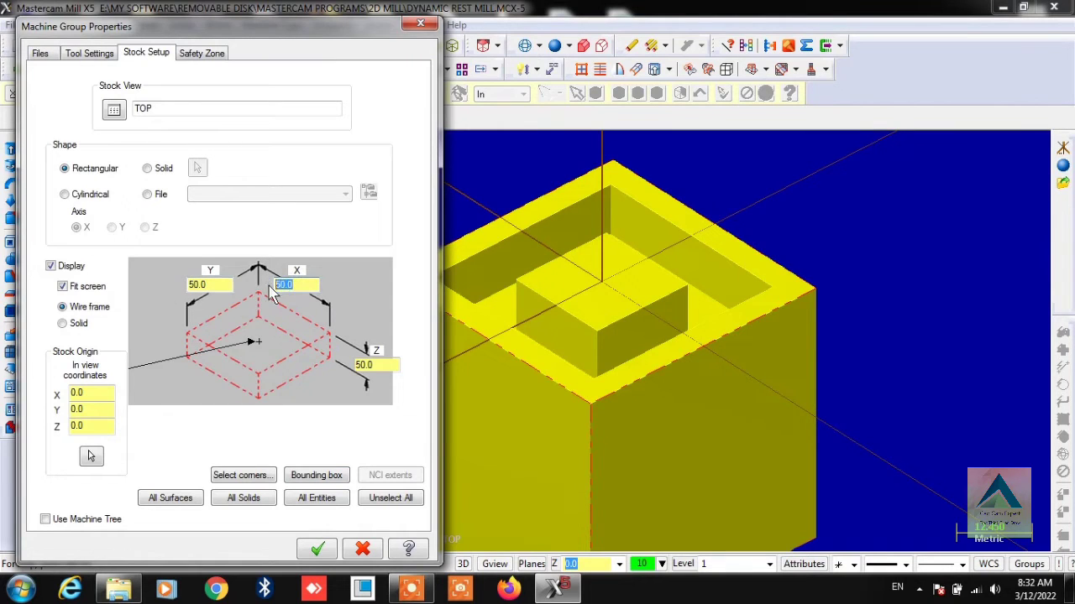
{"action": "double_click", "coordinate": [378, 364]}
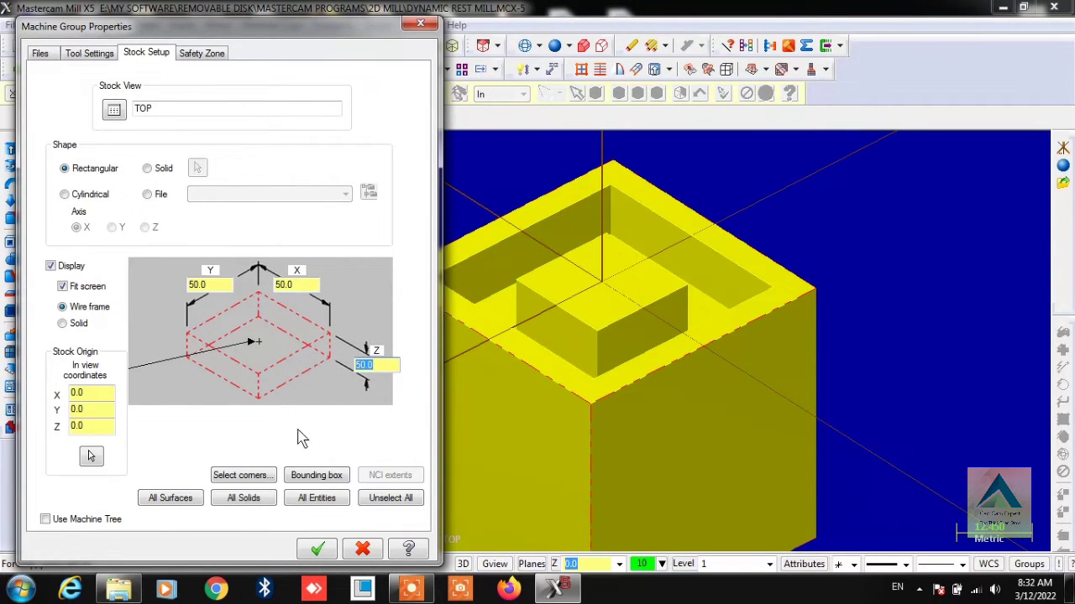
{"action": "left_click", "coordinate": [317, 550]}
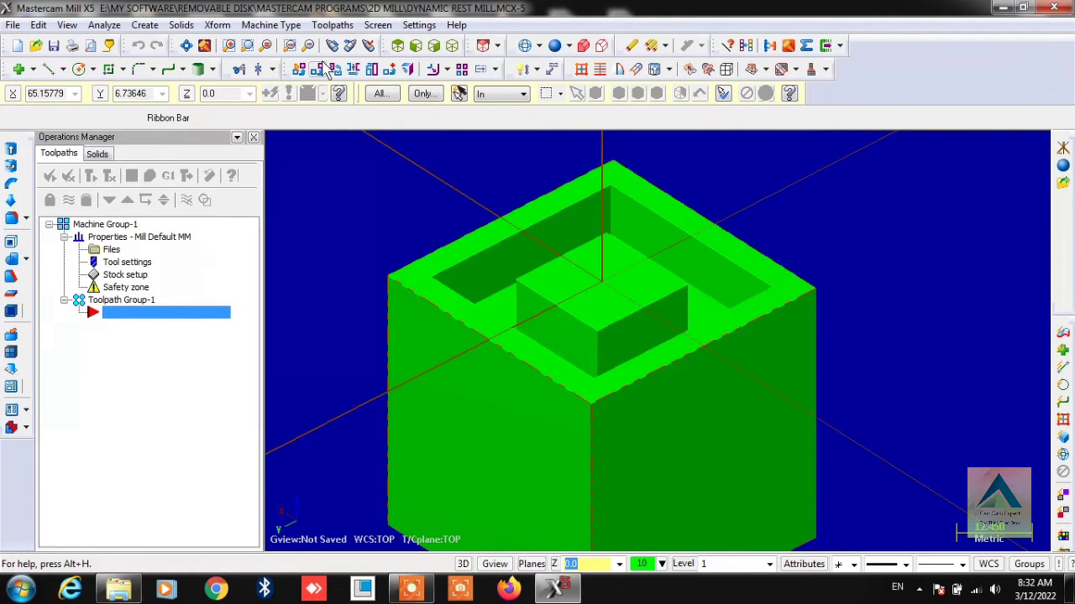
- Start a 2D High Speed toolpath with DYNAMIC REST MILL as the NC name
{"action": "left_click", "coordinate": [332, 24]}
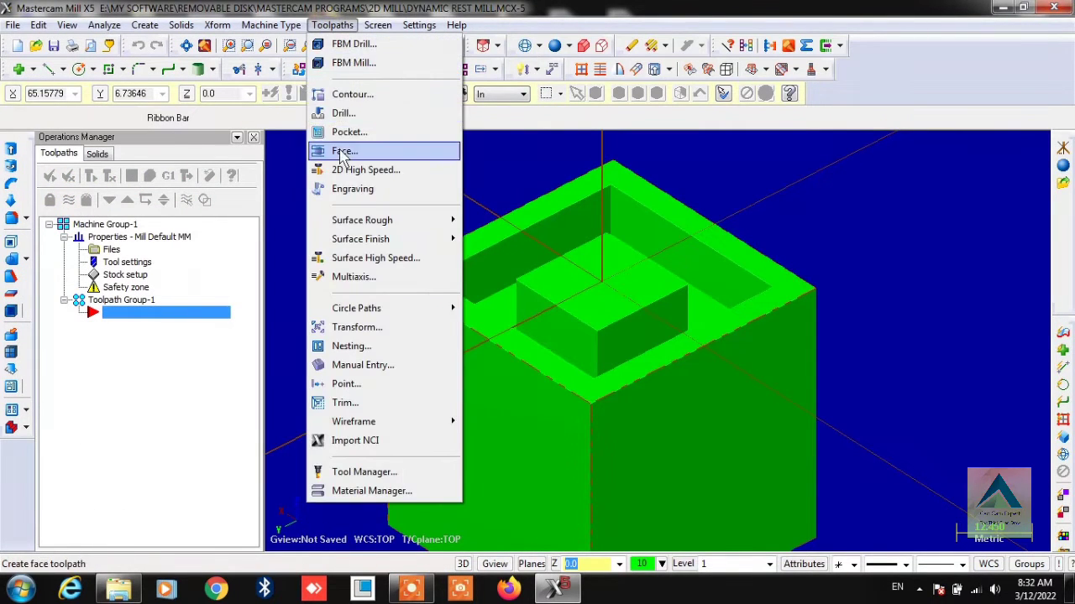
{"action": "left_click", "coordinate": [345, 169]}
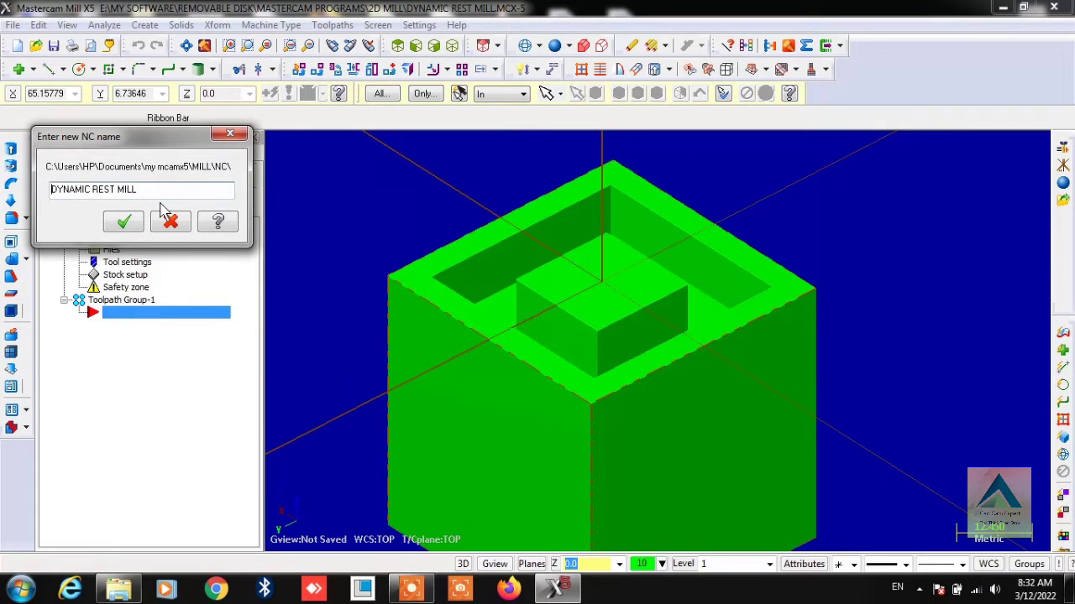
{"action": "left_click_drag", "start_coordinate": [159, 189], "coordinate": [27, 188]}
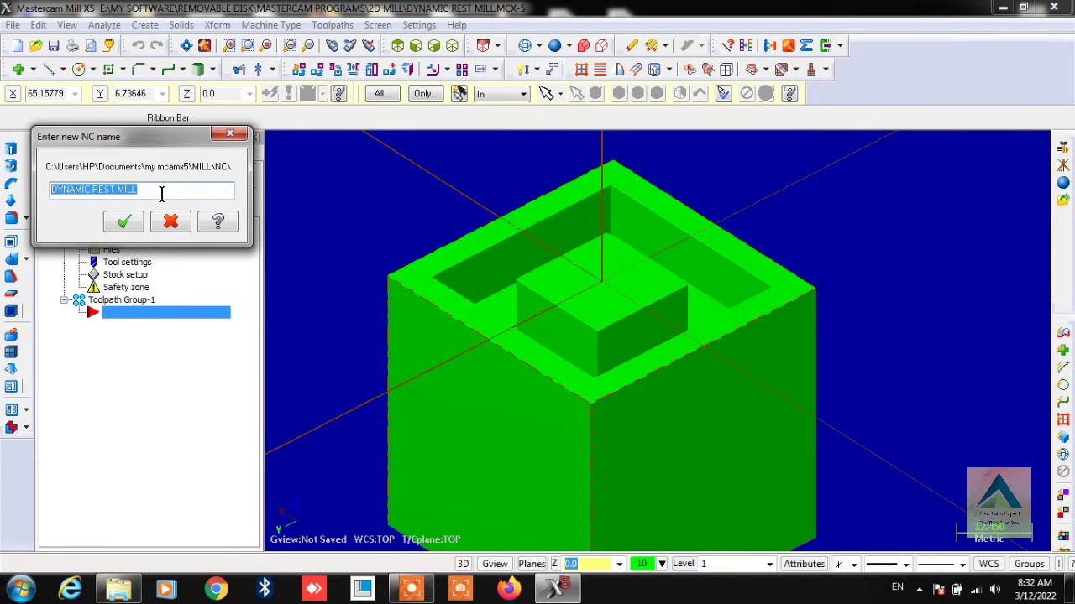
{"action": "left_click", "coordinate": [125, 223]}
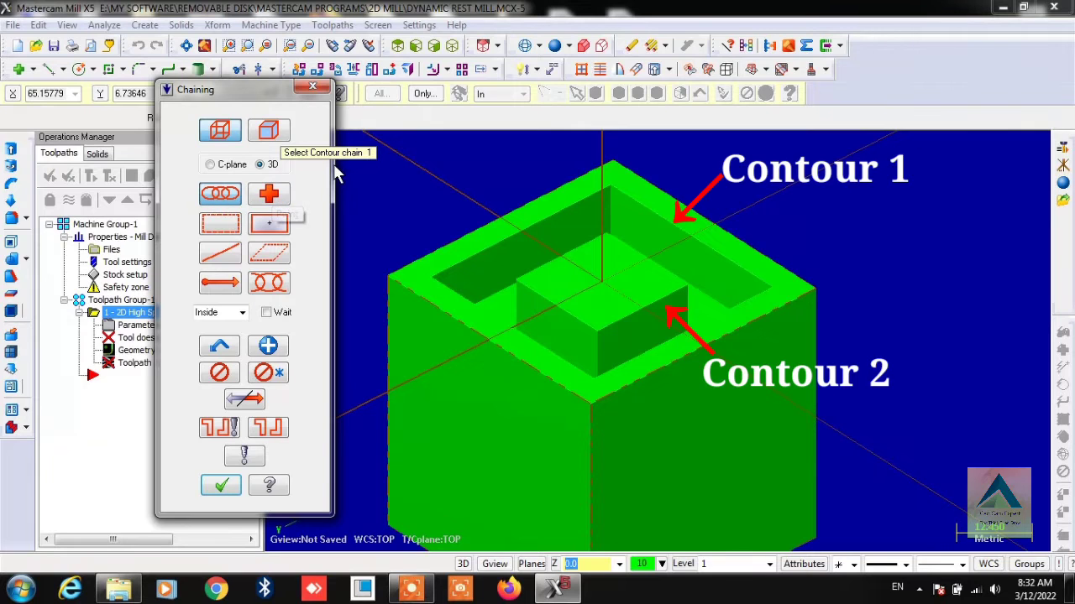
- Chain the outer pocket wall as Contour 1 and the centre island as Contour 2
{"action": "left_click", "coordinate": [449, 267]}
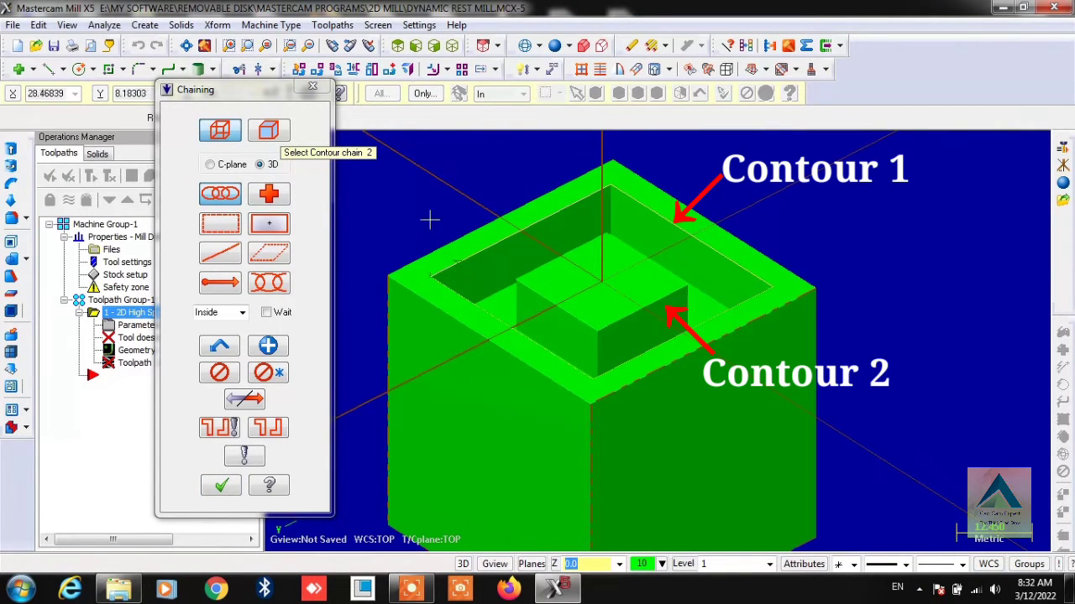
{"action": "left_click", "coordinate": [525, 272]}
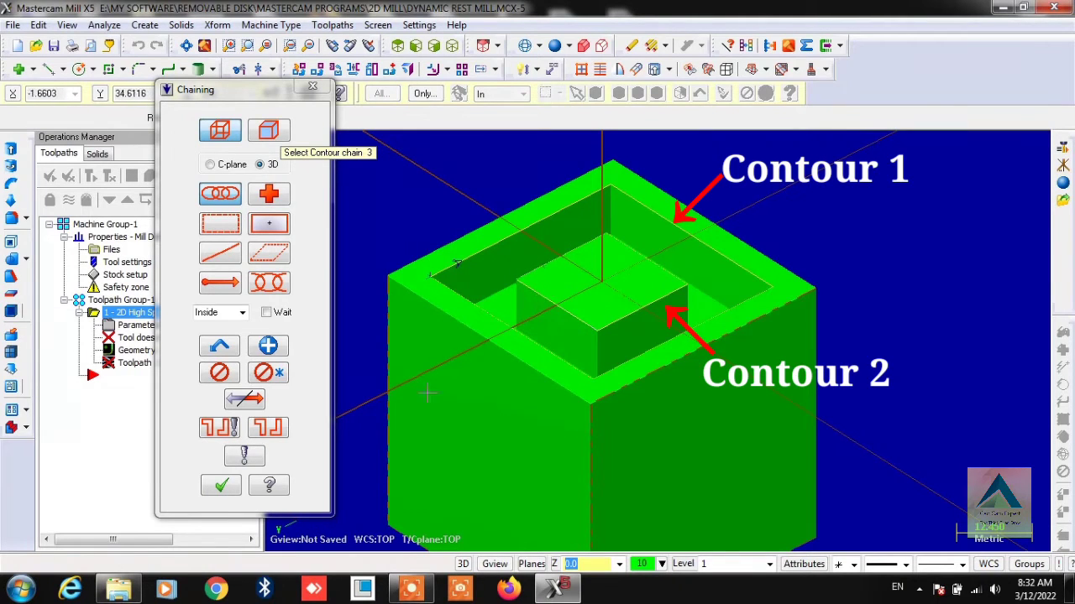
{"action": "left_click", "coordinate": [221, 489]}
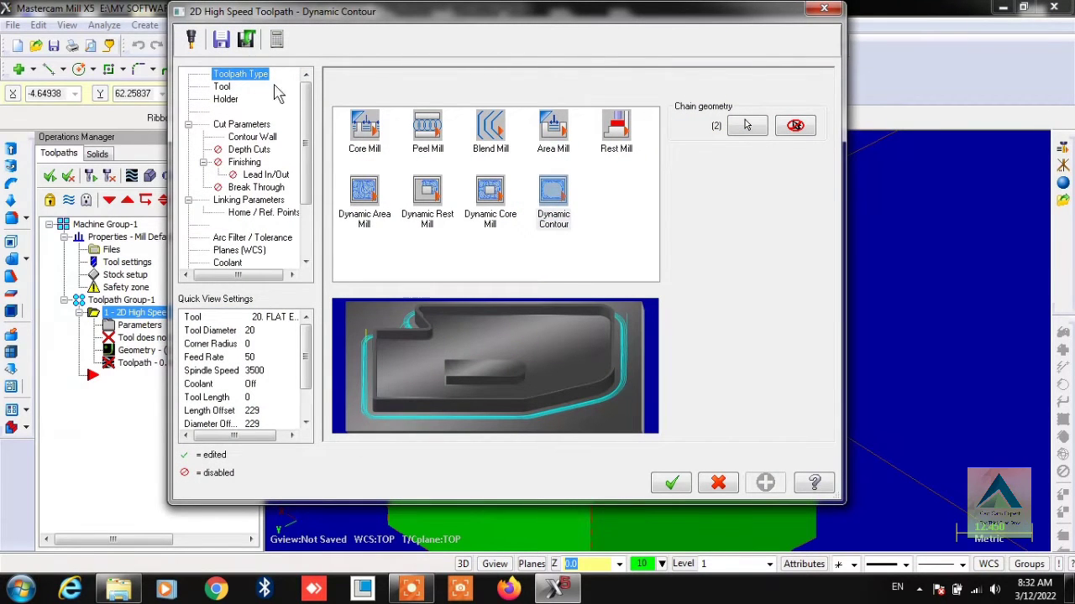
- Switch the toolpath type to Dynamic Rest Mill and create a new tool
{"action": "left_click", "coordinate": [426, 209]}
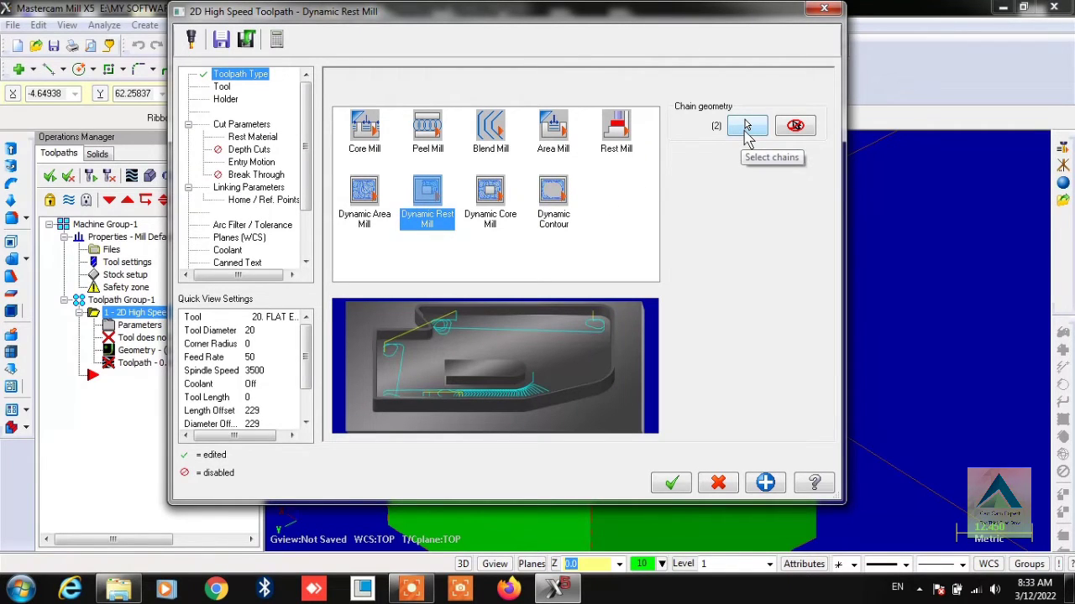
{"action": "left_click", "coordinate": [222, 88]}
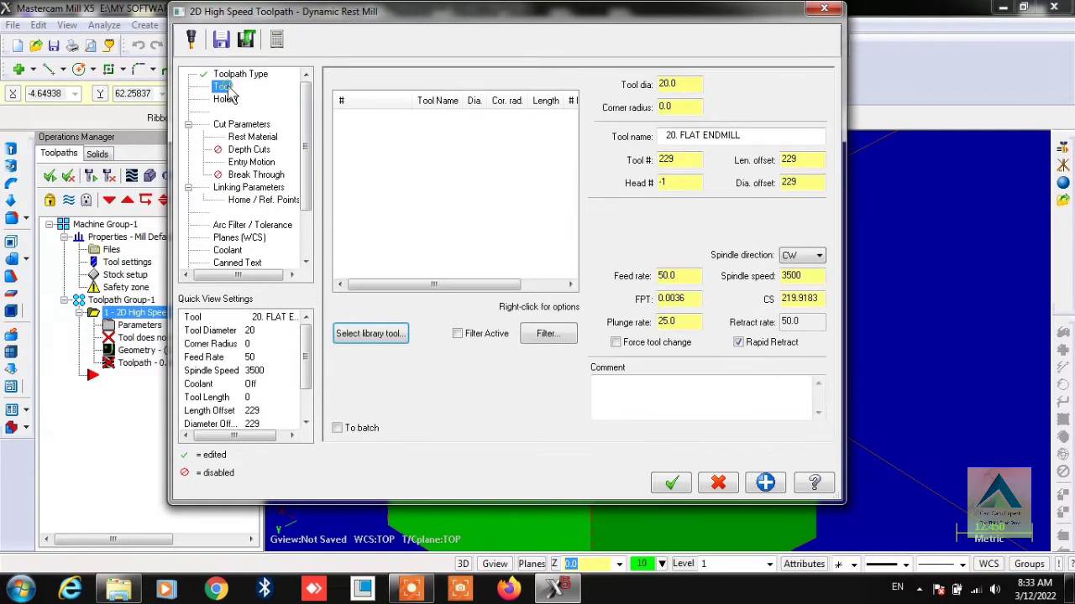
{"action": "right_click", "coordinate": [425, 147]}
{"action": "left_click", "coordinate": [465, 168]}
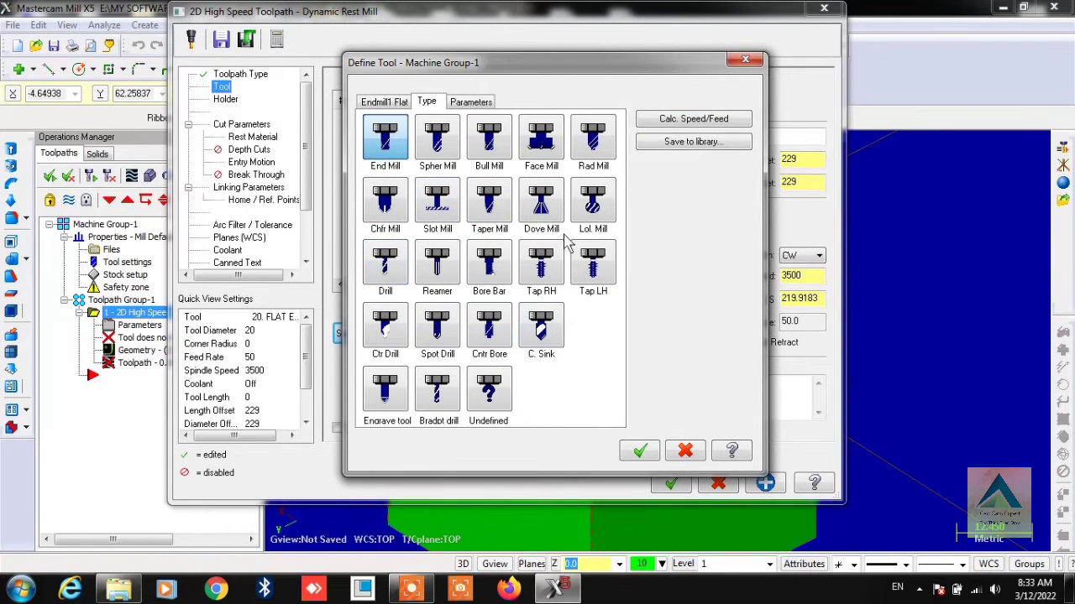
- Define the new tool as a 2 mm diameter flat endmill, accepting it as tool 1
{"action": "left_click", "coordinate": [395, 144]}
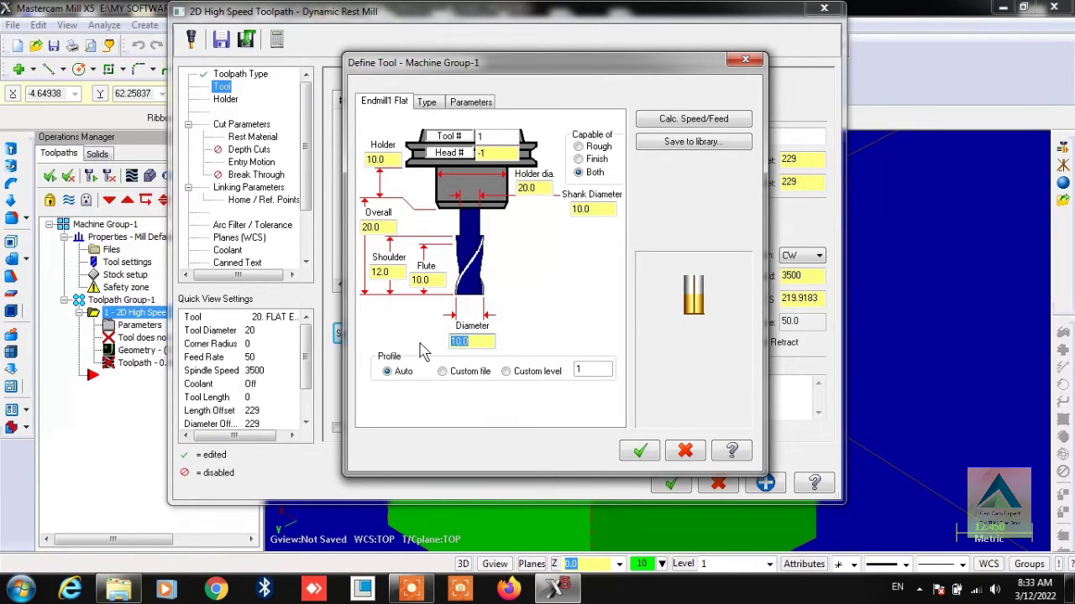
{"action": "type", "text": "2"}
{"action": "left_click", "coordinate": [432, 280]}
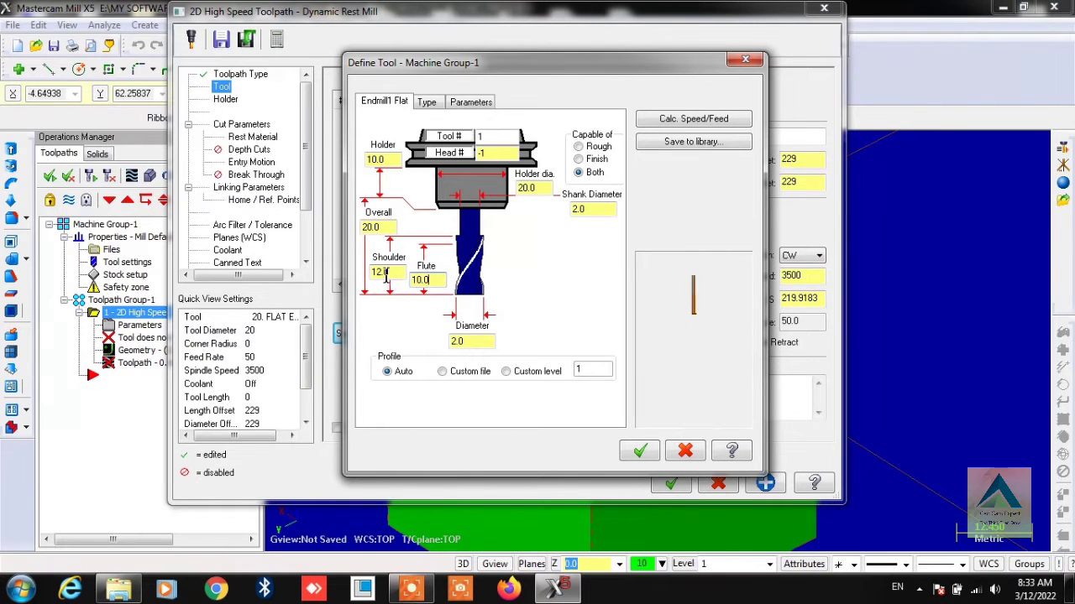
{"action": "left_click", "coordinate": [377, 227]}
{"action": "left_click", "coordinate": [647, 456]}
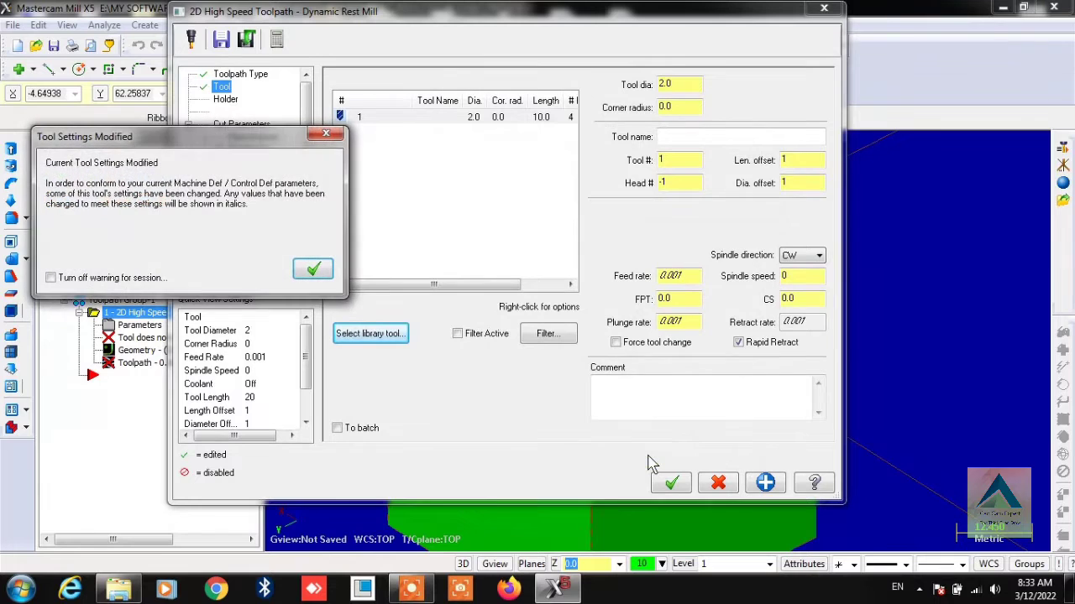
{"action": "left_click", "coordinate": [312, 269]}
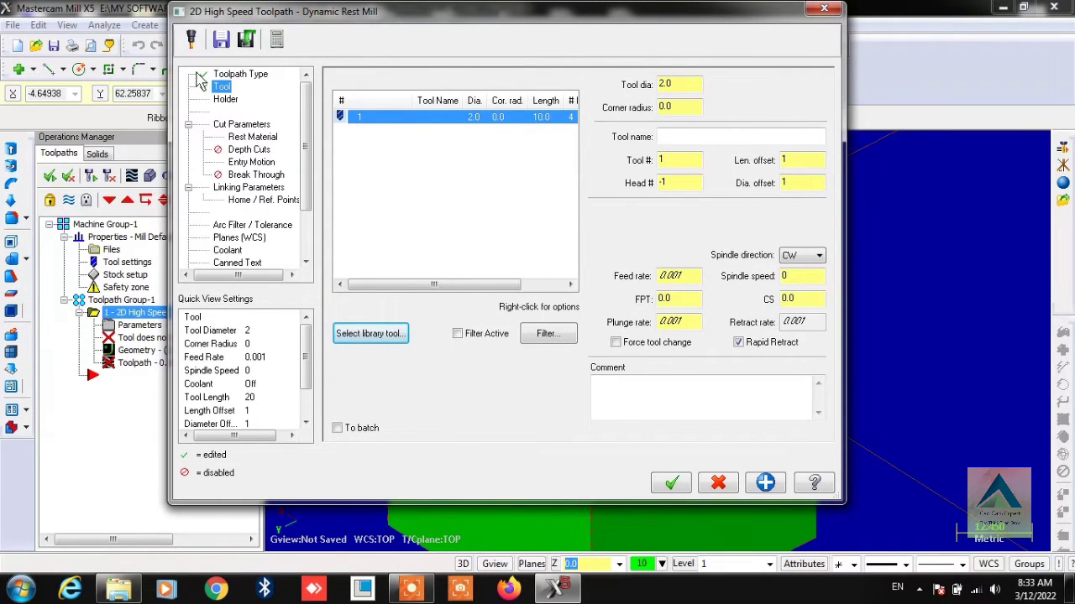
{"action": "left_click", "coordinate": [224, 99]}
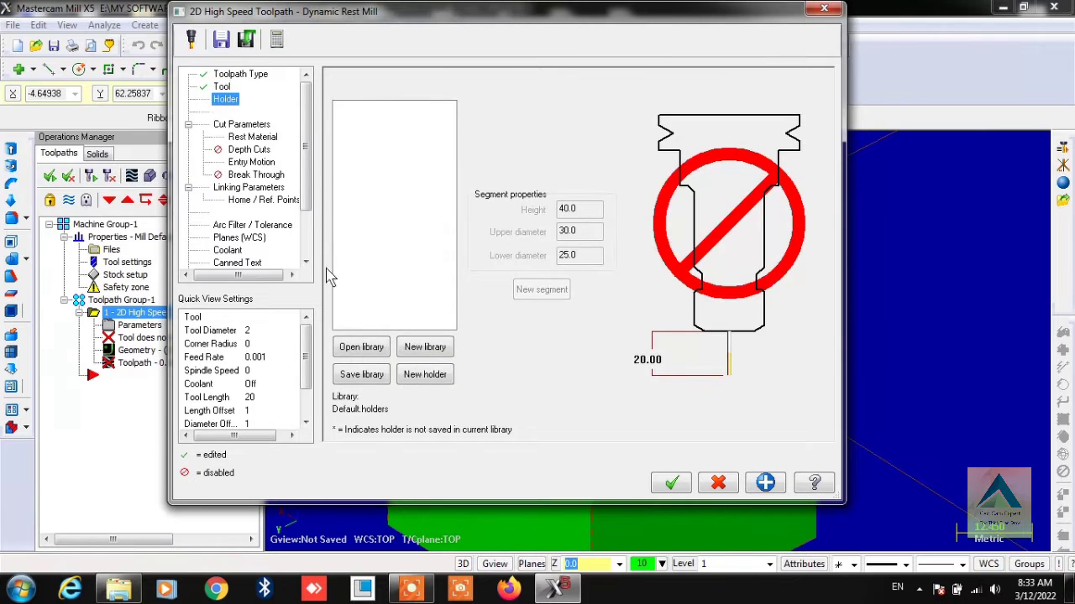
- Load the BT45.holders library for the tool holder
{"action": "left_click", "coordinate": [359, 352]}
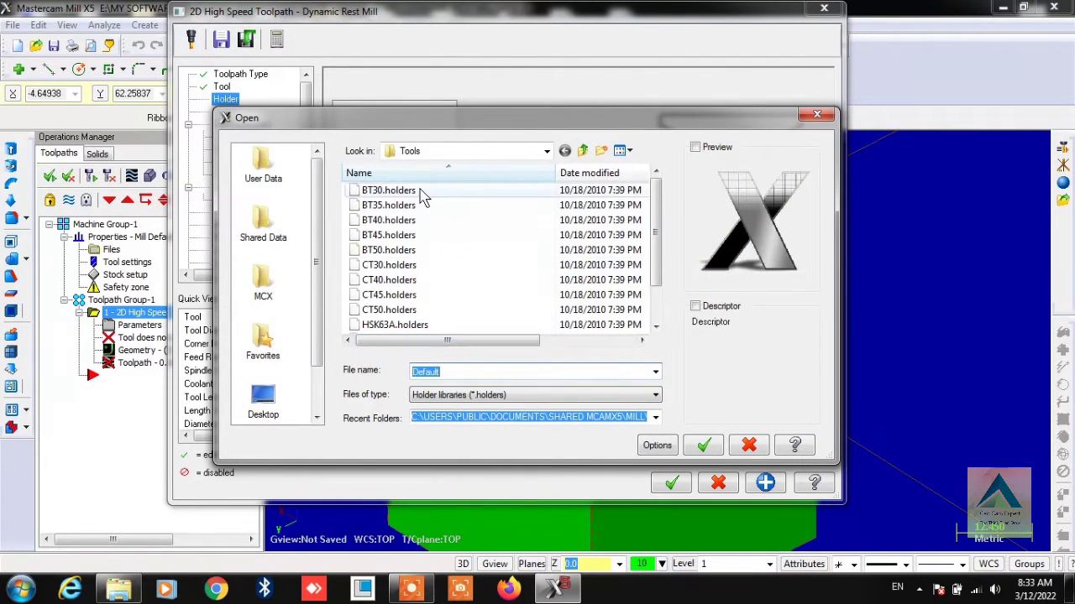
{"action": "left_click", "coordinate": [407, 236]}
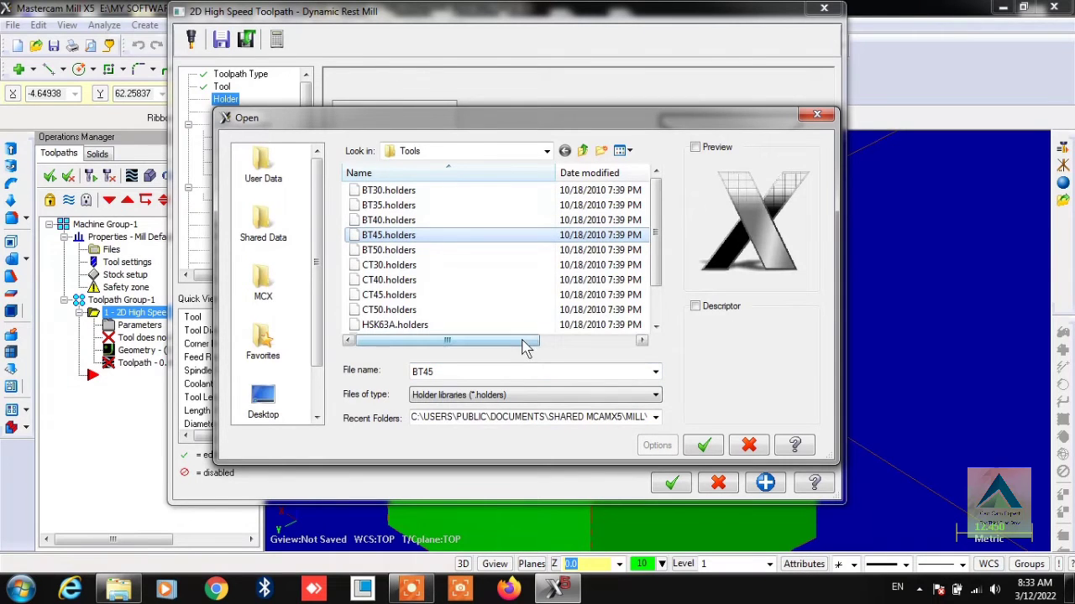
{"action": "left_click", "coordinate": [702, 445]}
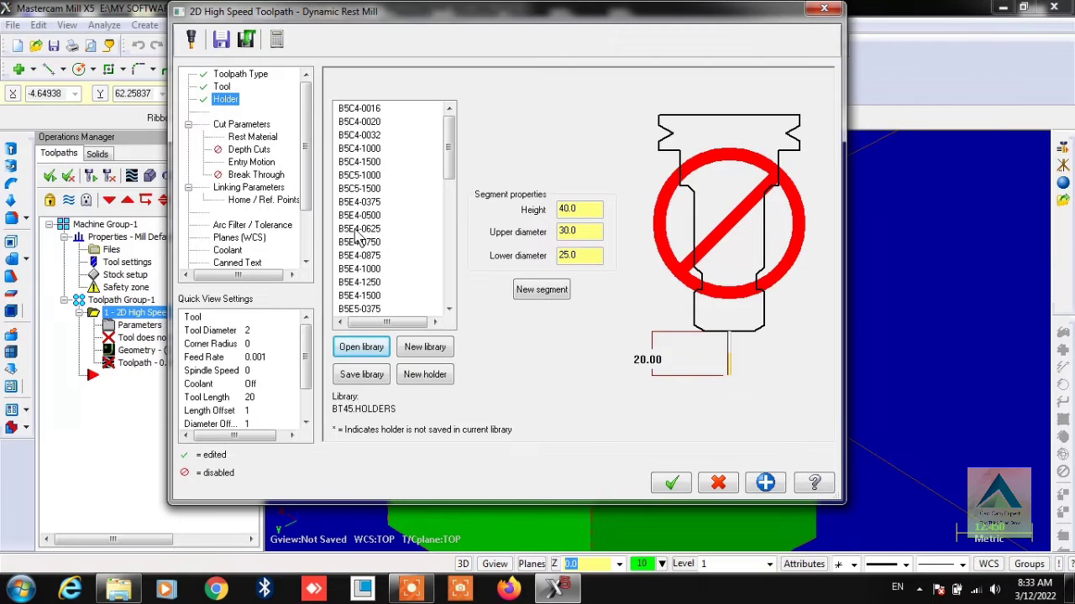
{"action": "left_click", "coordinate": [239, 124]}
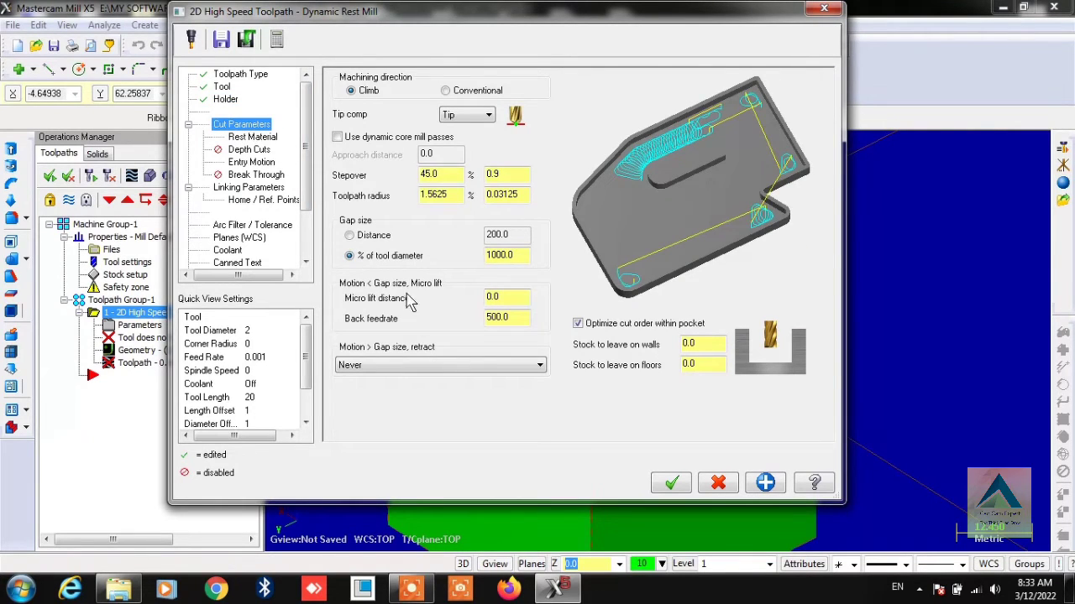
- Set wall and floor stock to leave to 1.0, then reset both to 0.0
{"action": "left_click", "coordinate": [708, 345]}
{"action": "left_click_drag", "start_coordinate": [699, 364], "coordinate": [672, 364]}
{"action": "left_click", "coordinate": [708, 344]}
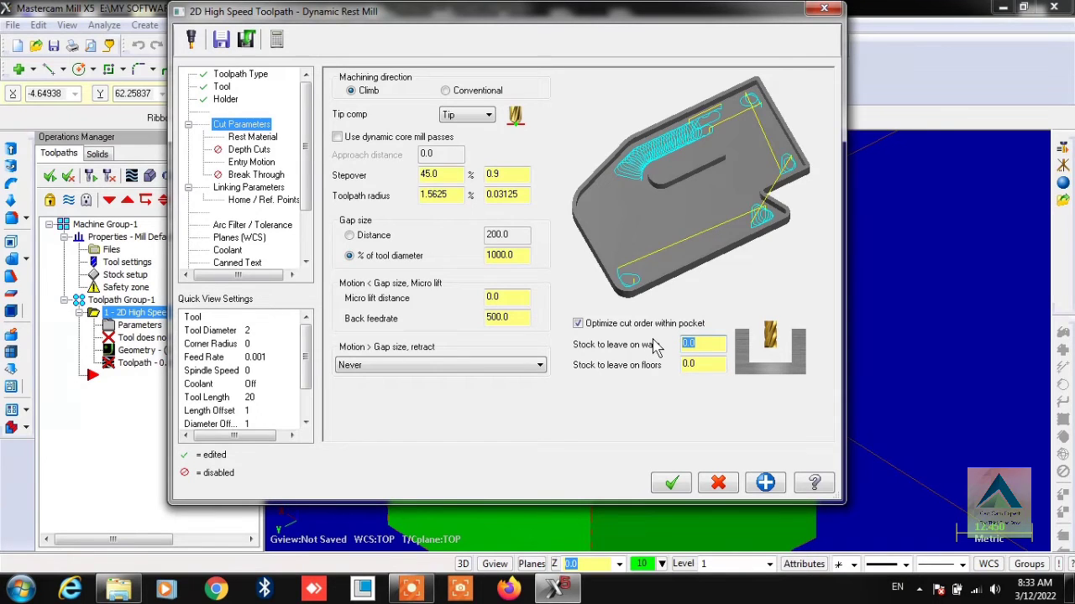
{"action": "type", "text": "1"}
{"action": "left_click", "coordinate": [705, 367]}
{"action": "type", "text": "1"}
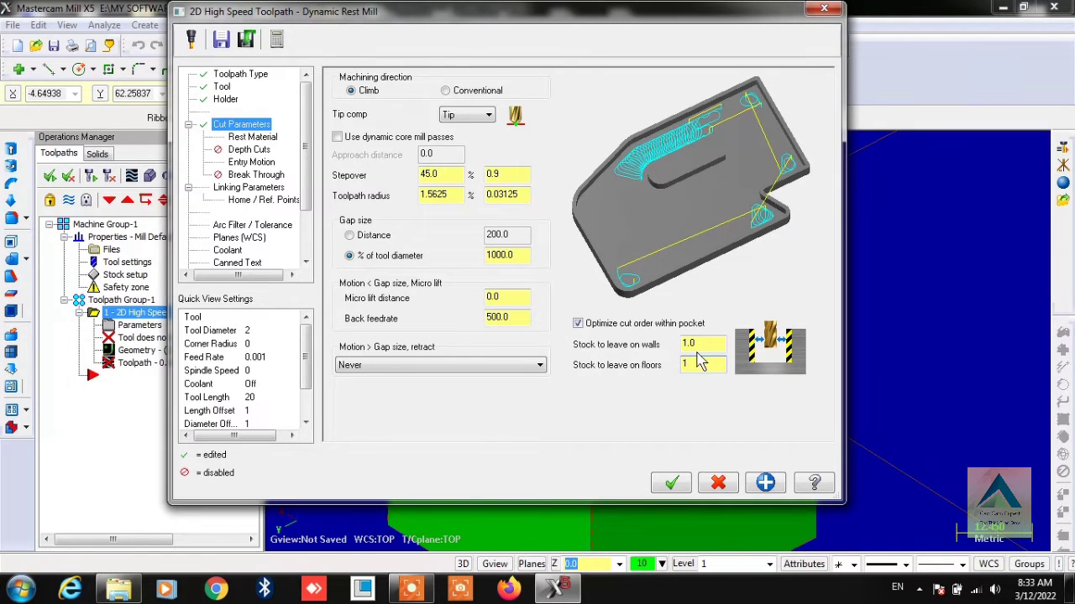
{"action": "left_click", "coordinate": [699, 343]}
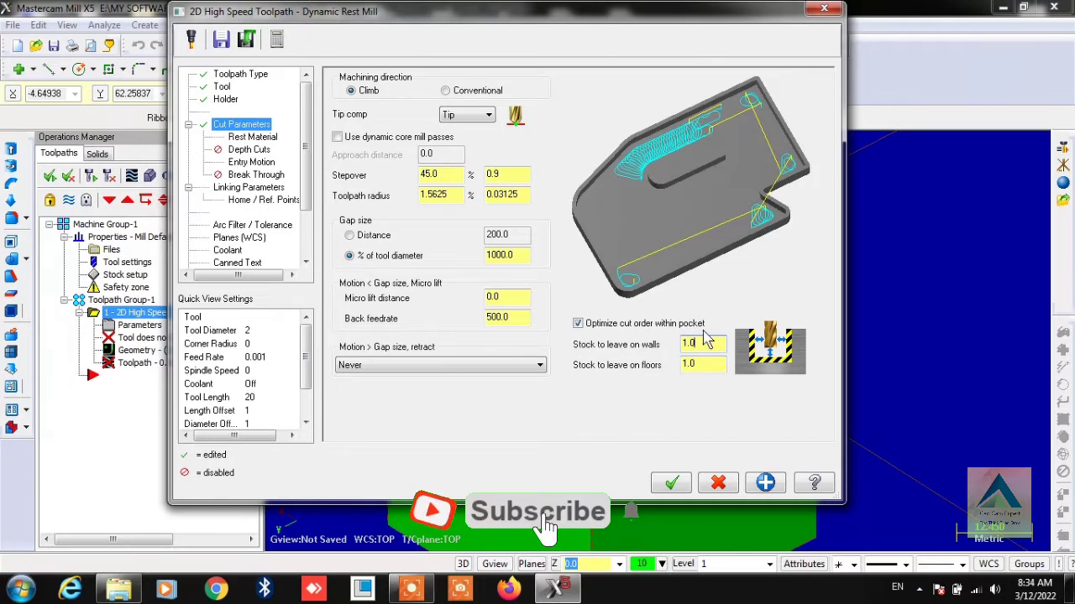
{"action": "double_click", "coordinate": [672, 343]}
{"action": "type", "text": "0"}
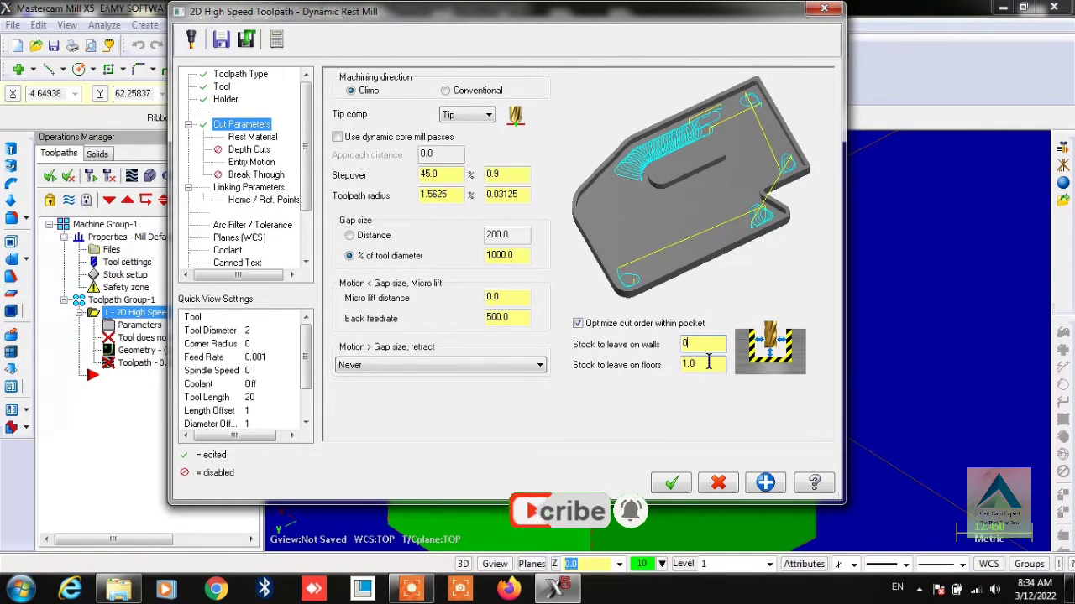
{"action": "left_click", "coordinate": [699, 364]}
{"action": "double_click", "coordinate": [701, 366]}
{"action": "type", "text": "0"}
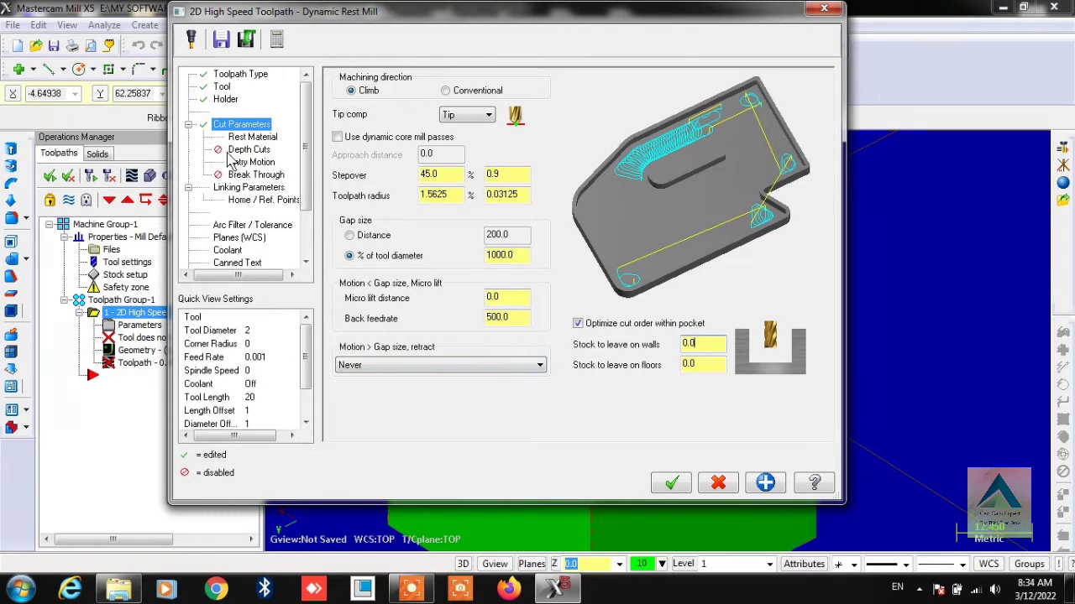
{"action": "left_click", "coordinate": [250, 137]}
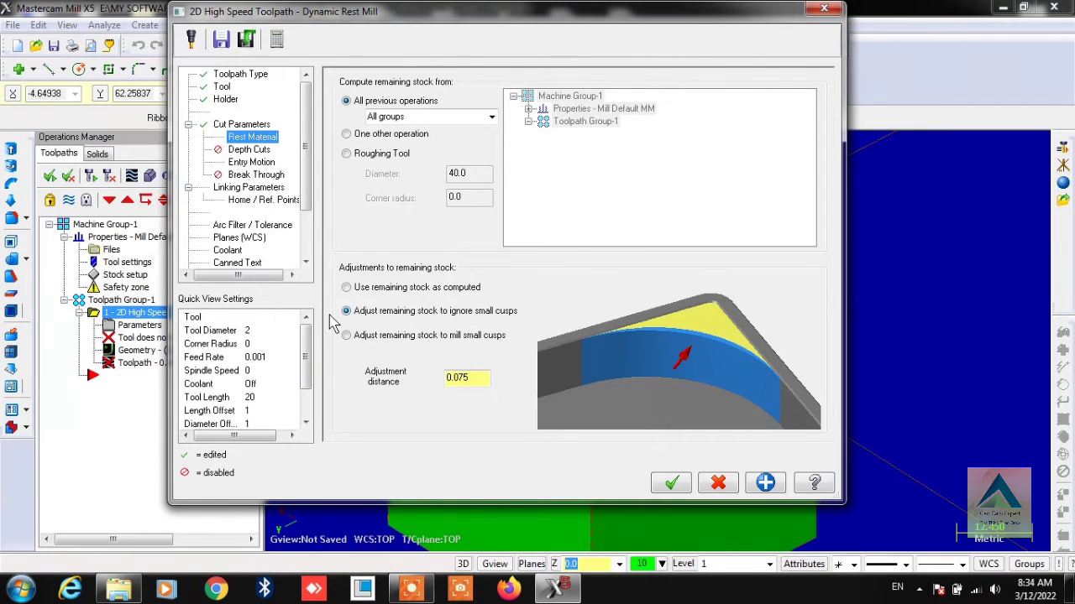
- Enable depth cuts with a 2.0 max rough step and finish step of 1
{"action": "left_click", "coordinate": [263, 154]}
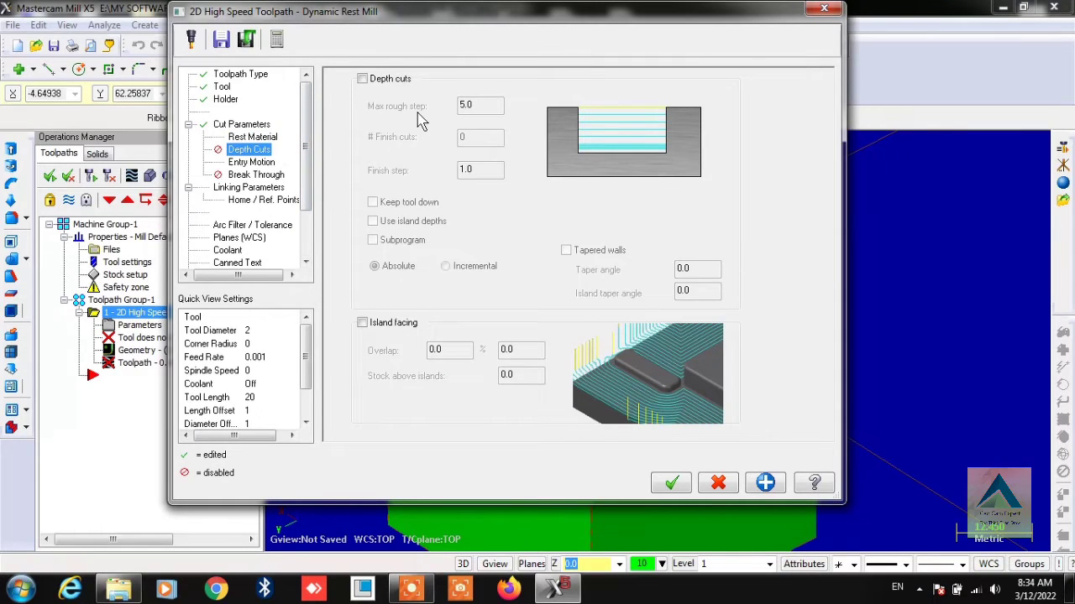
{"action": "left_click", "coordinate": [383, 80]}
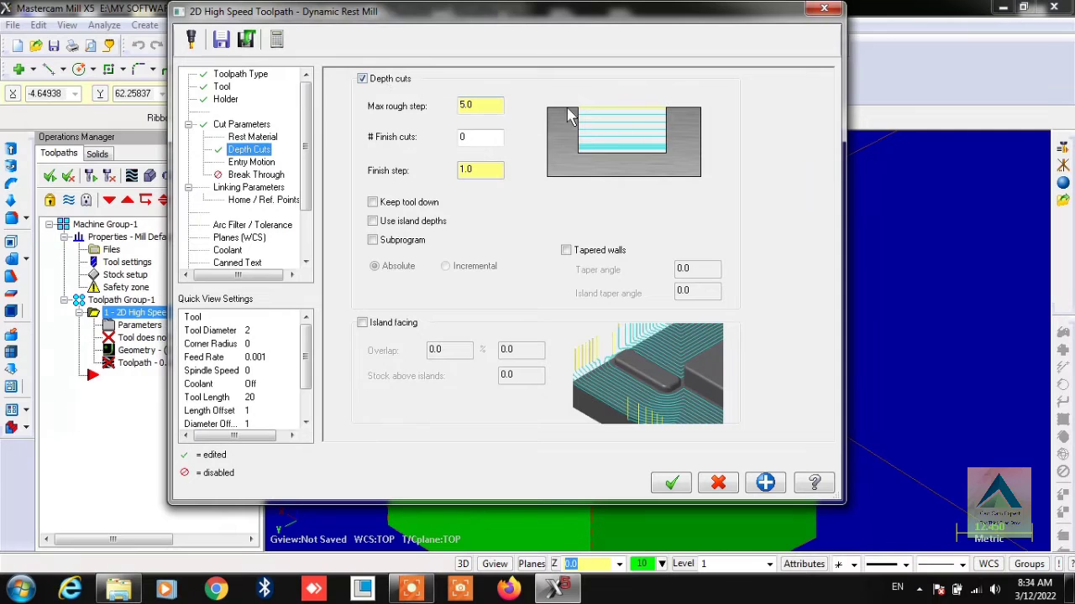
{"action": "mouse_move", "coordinate": [623, 141]}
{"action": "left_click_drag", "start_coordinate": [474, 104], "coordinate": [427, 107]}
{"action": "type", "text": "2"}
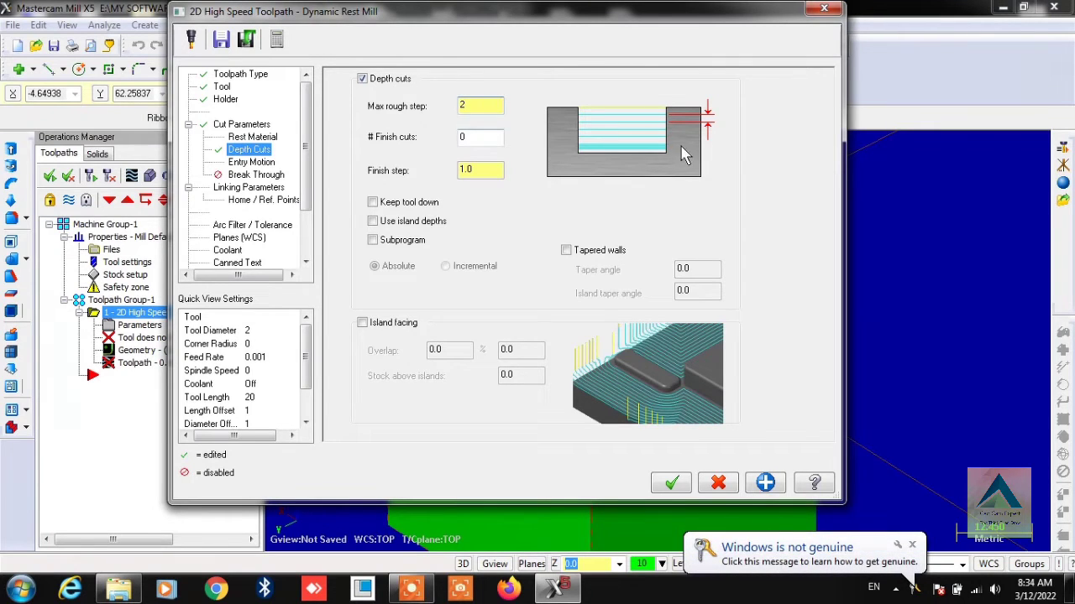
{"action": "left_click", "coordinate": [482, 169]}
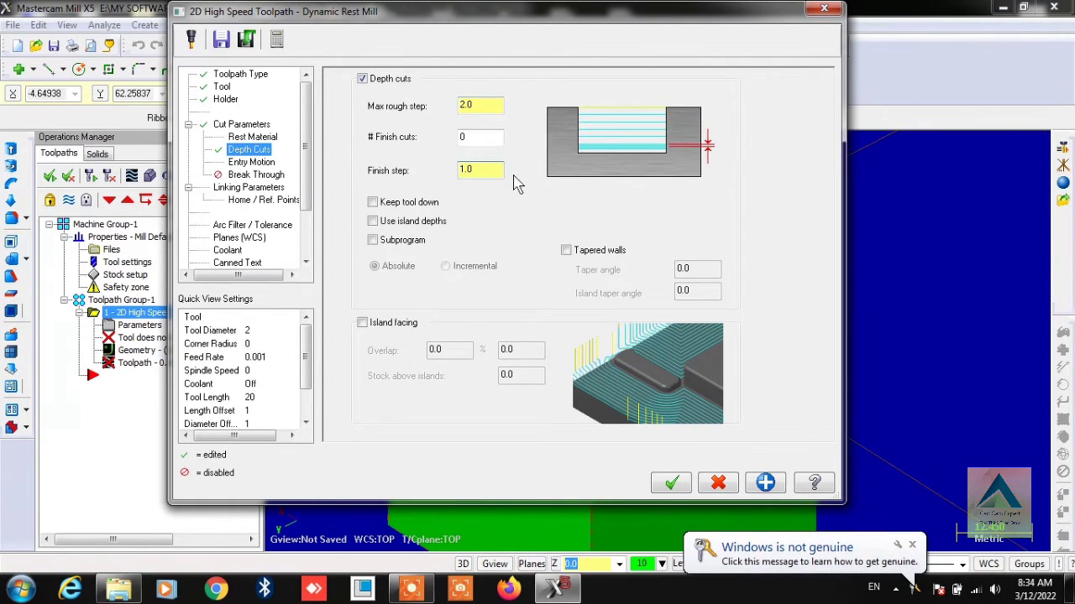
{"action": "key", "text": "BackSpace"}
{"action": "key", "text": "BackSpace"}
{"action": "key", "text": "BackSpace"}
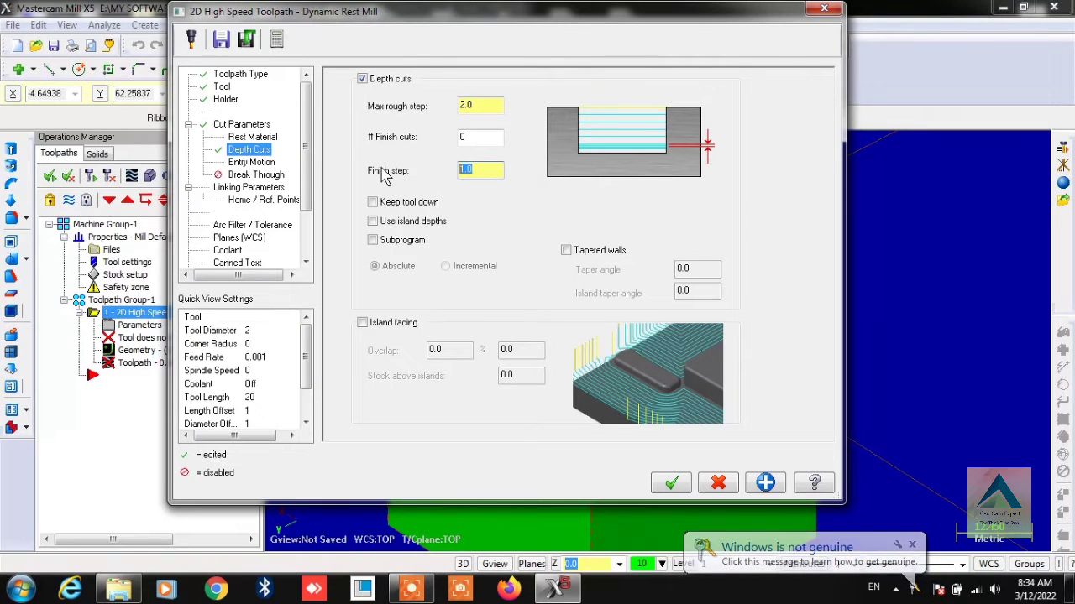
{"action": "type", "text": "1"}
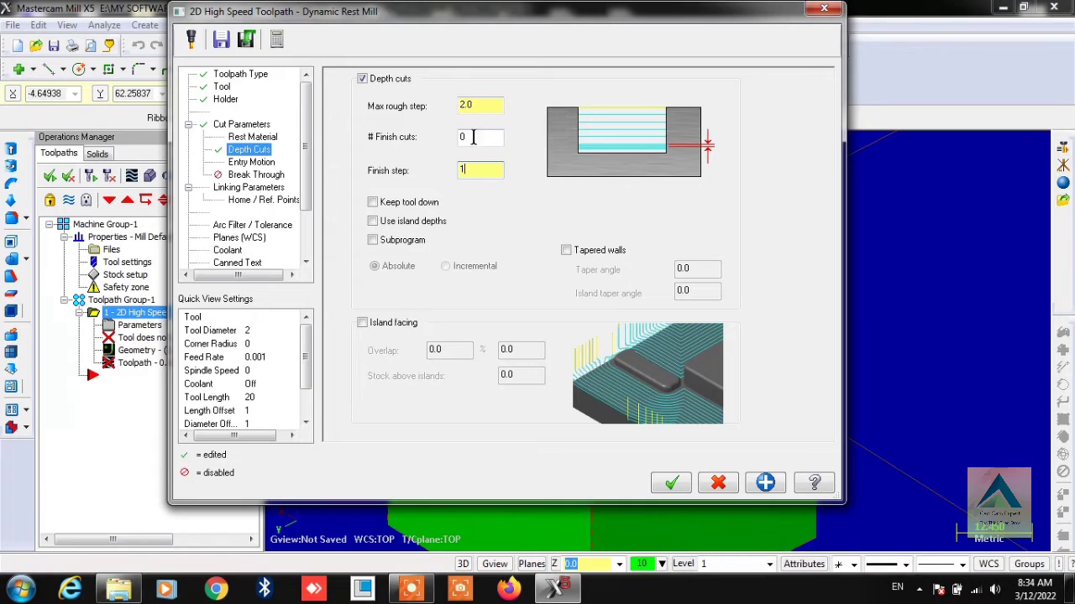
- Keep the entry motion set to Helix only
{"action": "left_click", "coordinate": [250, 162]}
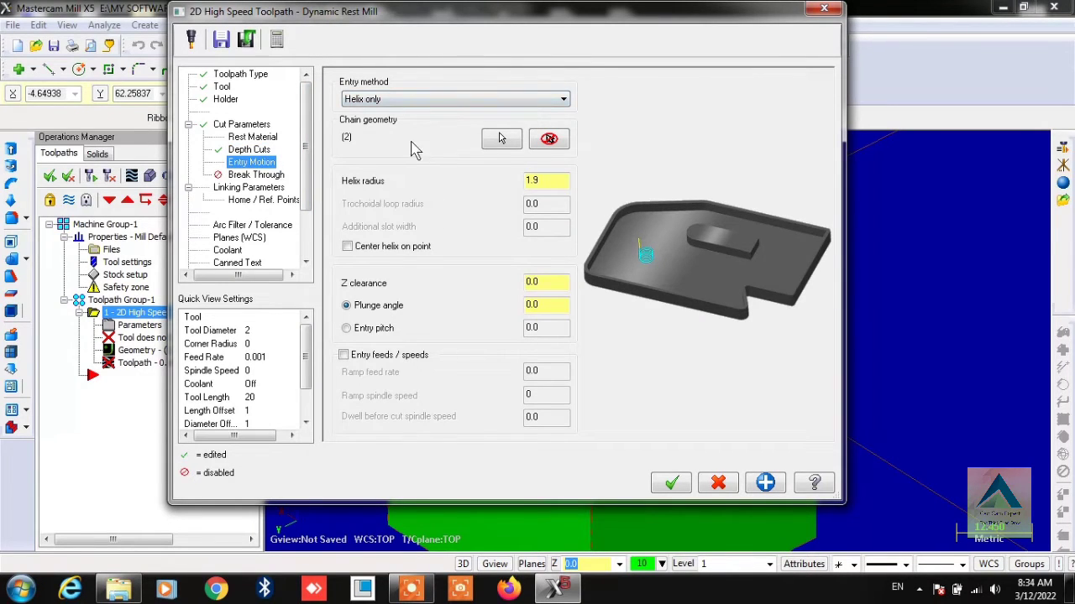
{"action": "left_click", "coordinate": [370, 102]}
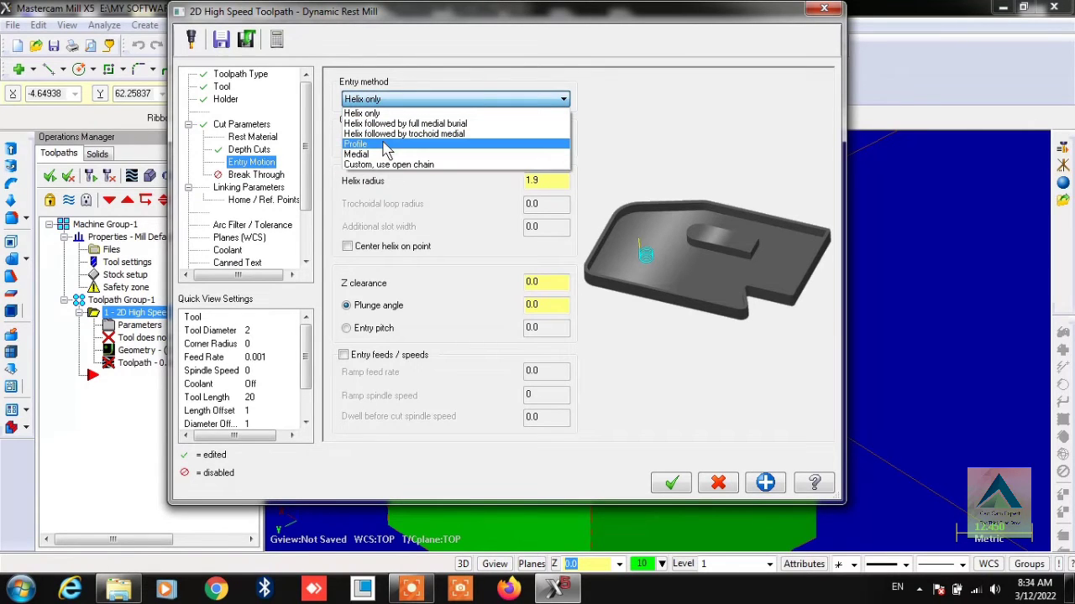
{"action": "left_click", "coordinate": [356, 113]}
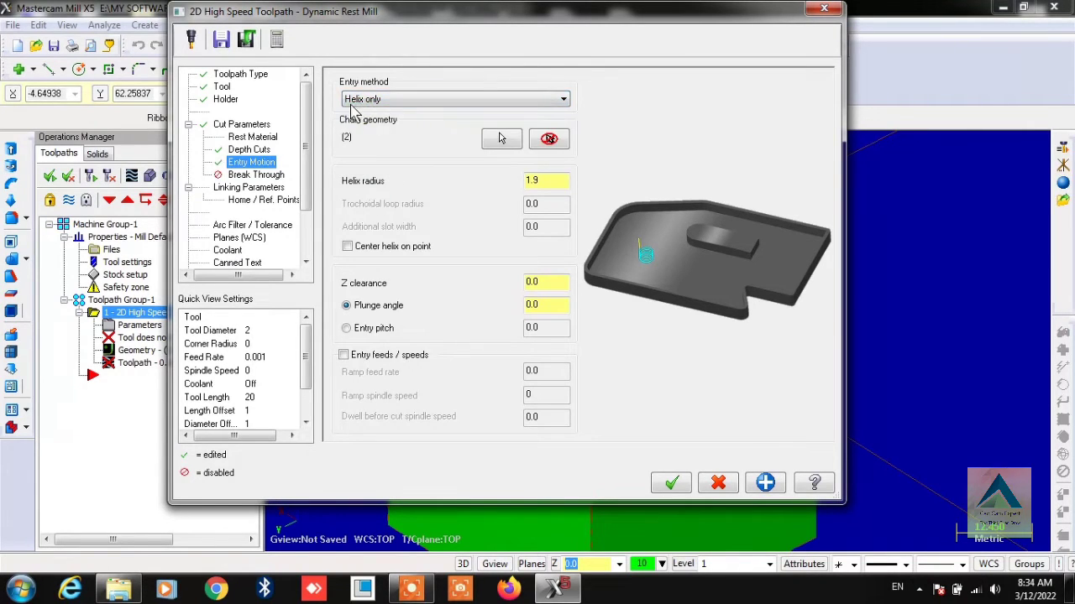
- Toggle break through on and back off, leaving it disabled
{"action": "left_click", "coordinate": [252, 175]}
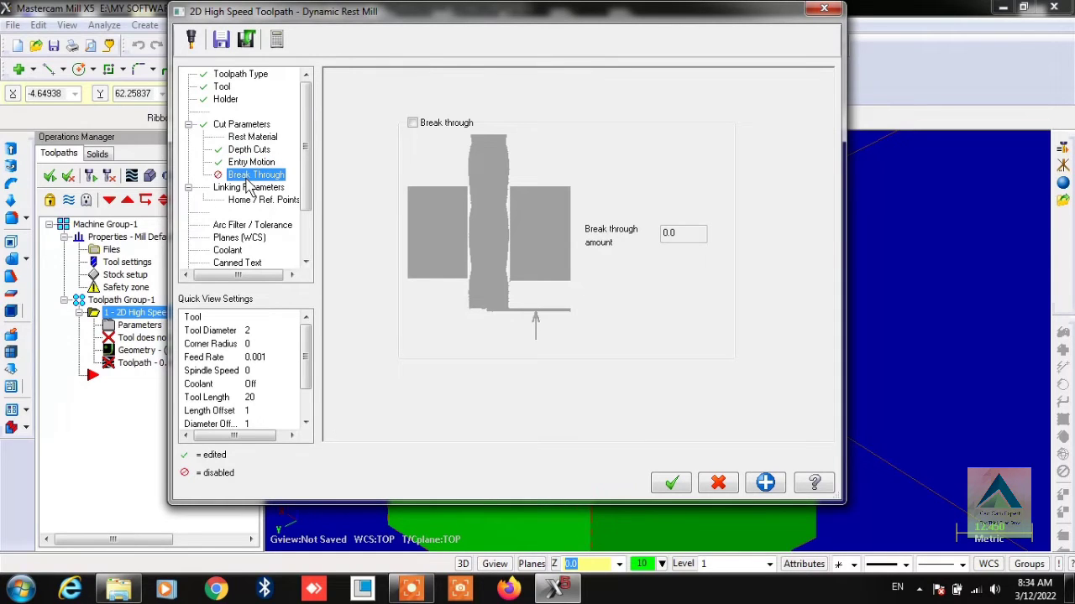
{"action": "left_click", "coordinate": [412, 123]}
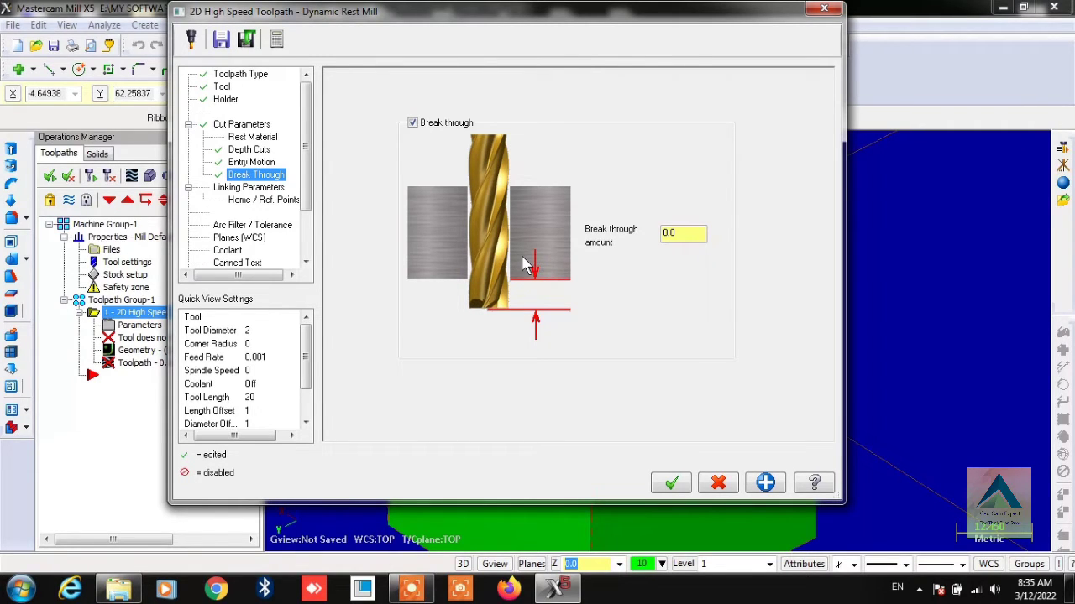
{"action": "left_click", "coordinate": [412, 124]}
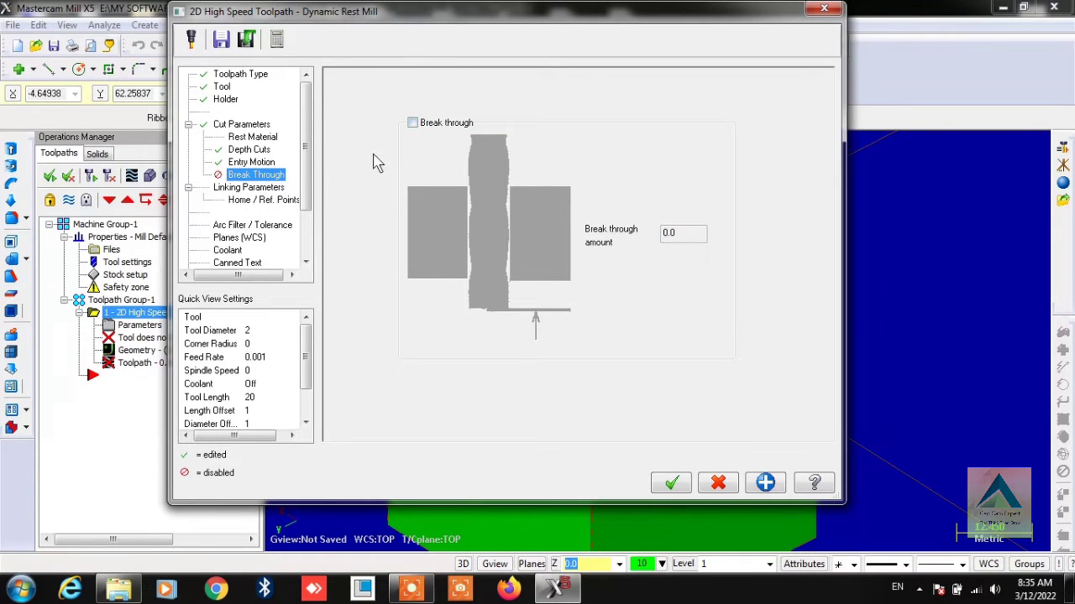
{"action": "left_click", "coordinate": [267, 187]}
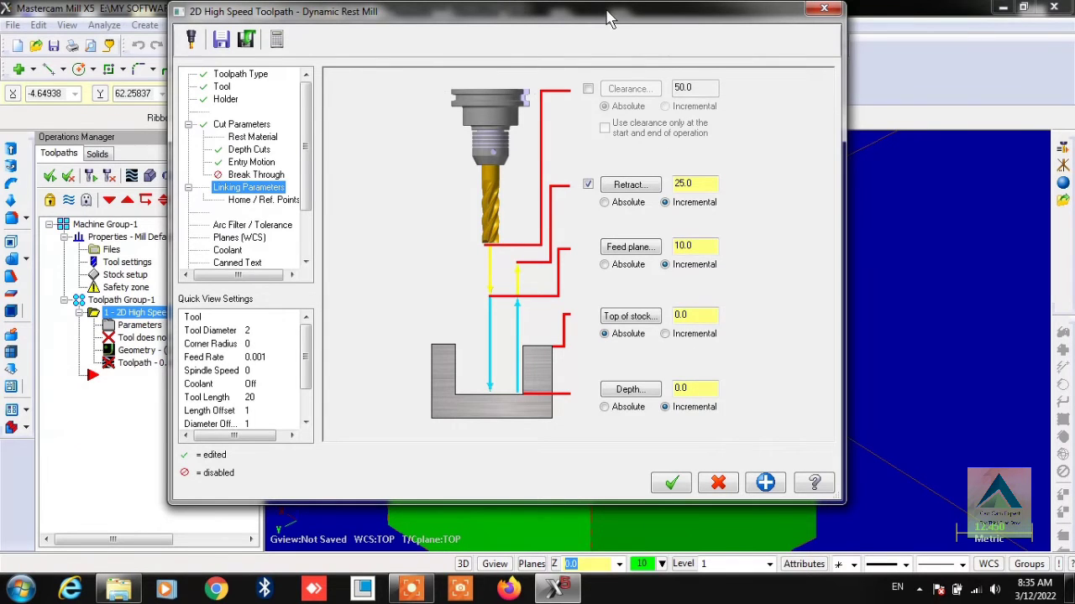
- Set the linking depth to -10 incremental and generate the Dynamic Rest Mill toolpath
{"action": "left_click_drag", "start_coordinate": [610, 18], "coordinate": [213, 21]}
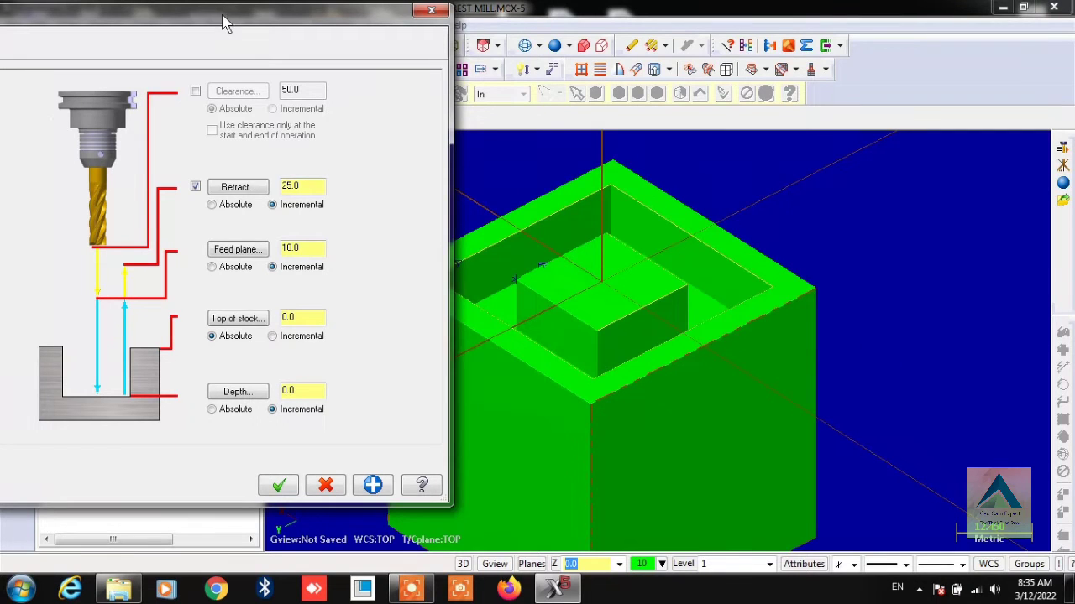
{"action": "left_click_drag", "start_coordinate": [223, 22], "coordinate": [138, 22]}
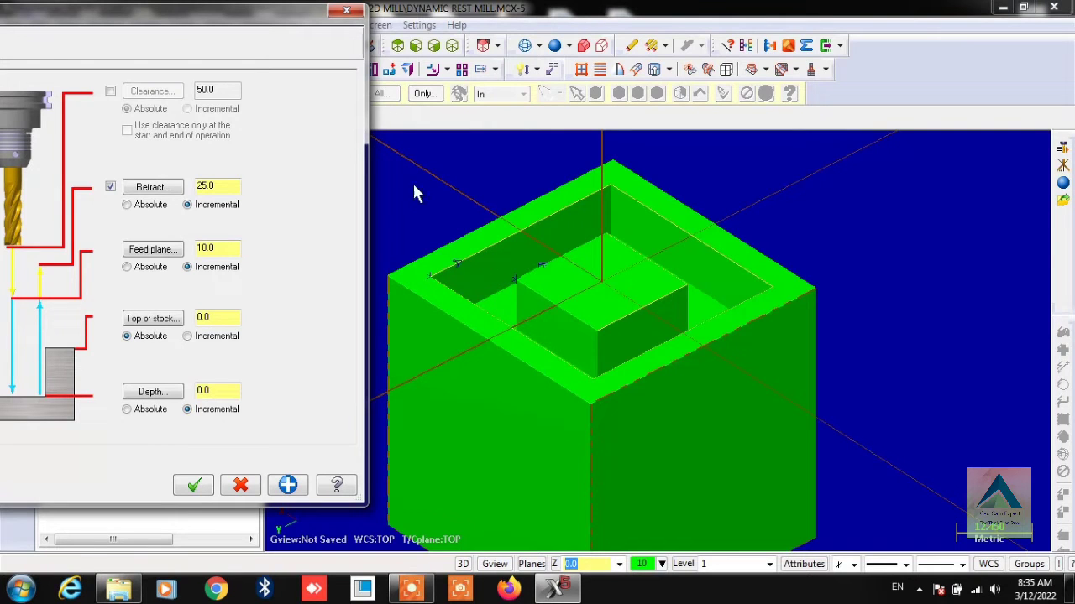
{"action": "left_click_drag", "start_coordinate": [222, 22], "coordinate": [613, 25]}
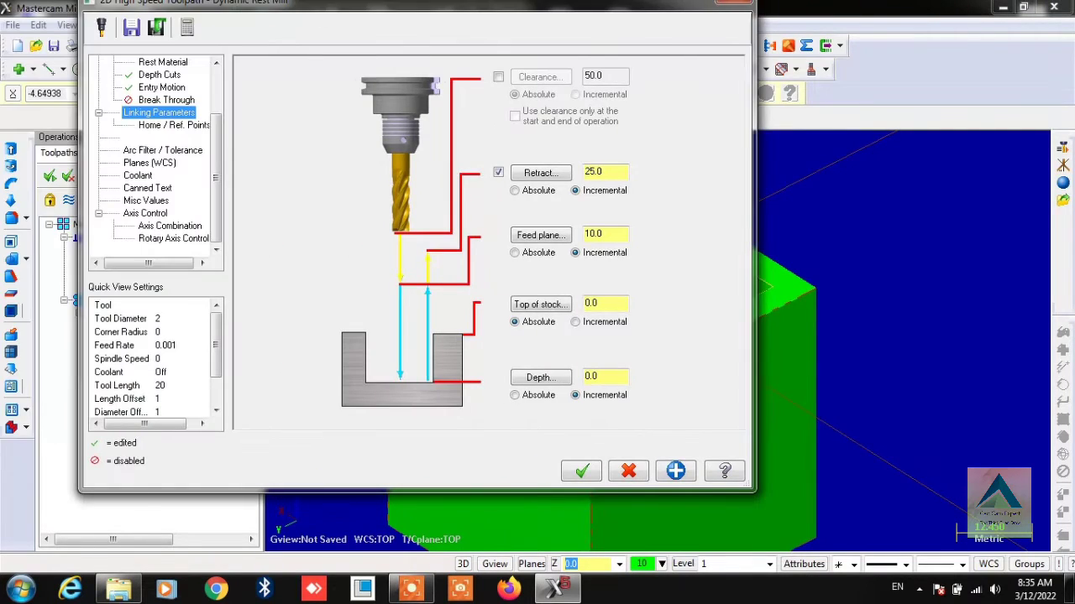
{"action": "double_click", "coordinate": [602, 390]}
{"action": "type", "text": "-10"}
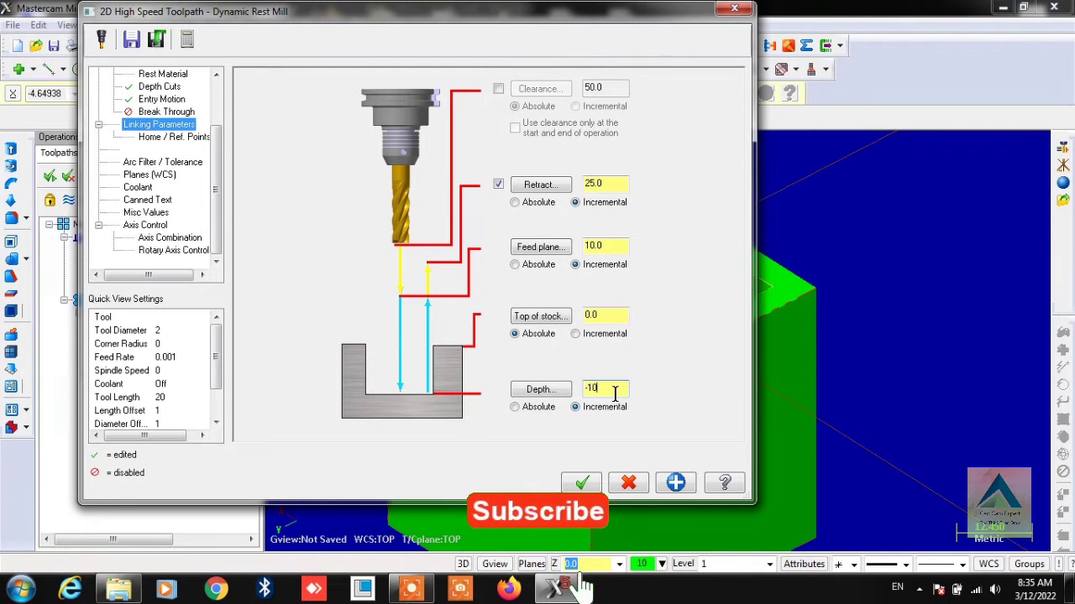
{"action": "left_click", "coordinate": [581, 482]}
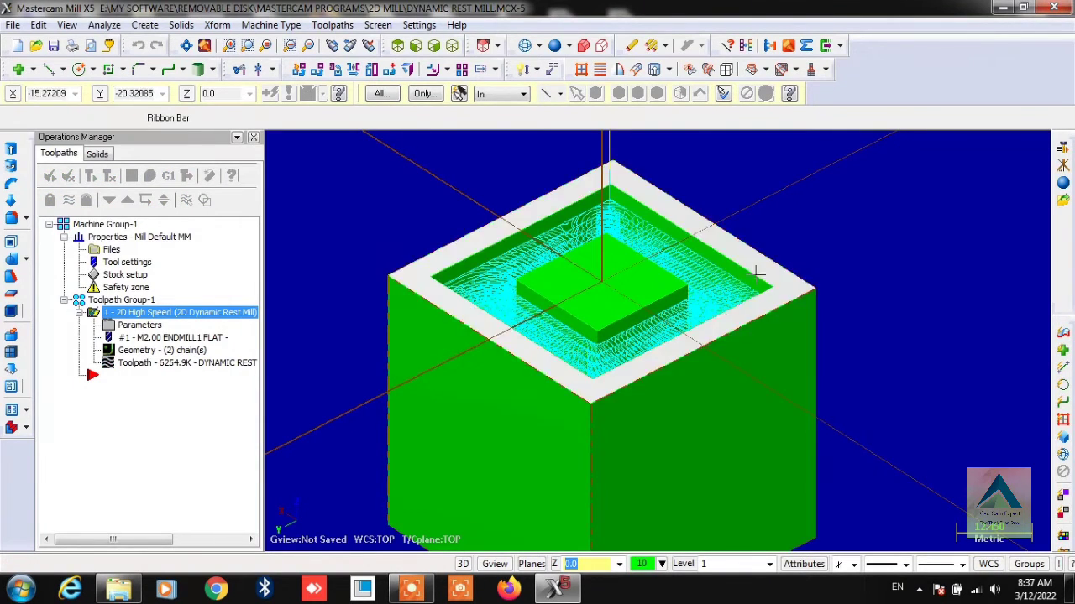
- Orbit to inspect the toolpath around the central boss, then launch Verify on the operation
{"action": "middle_click_drag", "start_coordinate": [760, 277], "coordinate": [766, 294]}
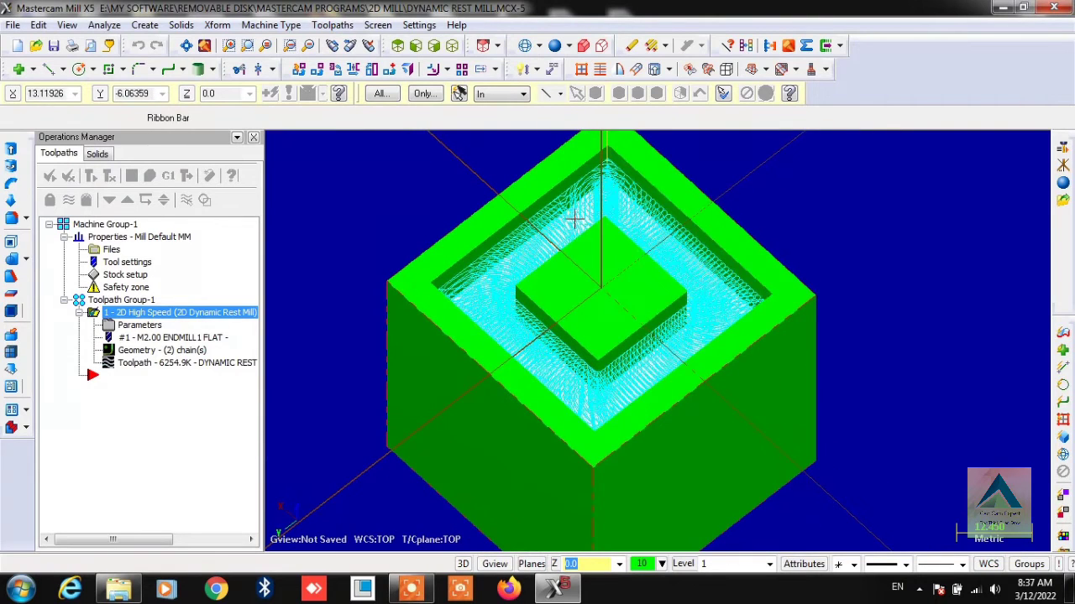
{"action": "scroll", "coordinate": [621, 277], "scroll_direction": "up", "scroll_amount": 2}
{"action": "middle_click_drag", "start_coordinate": [655, 339], "coordinate": [489, 267]}
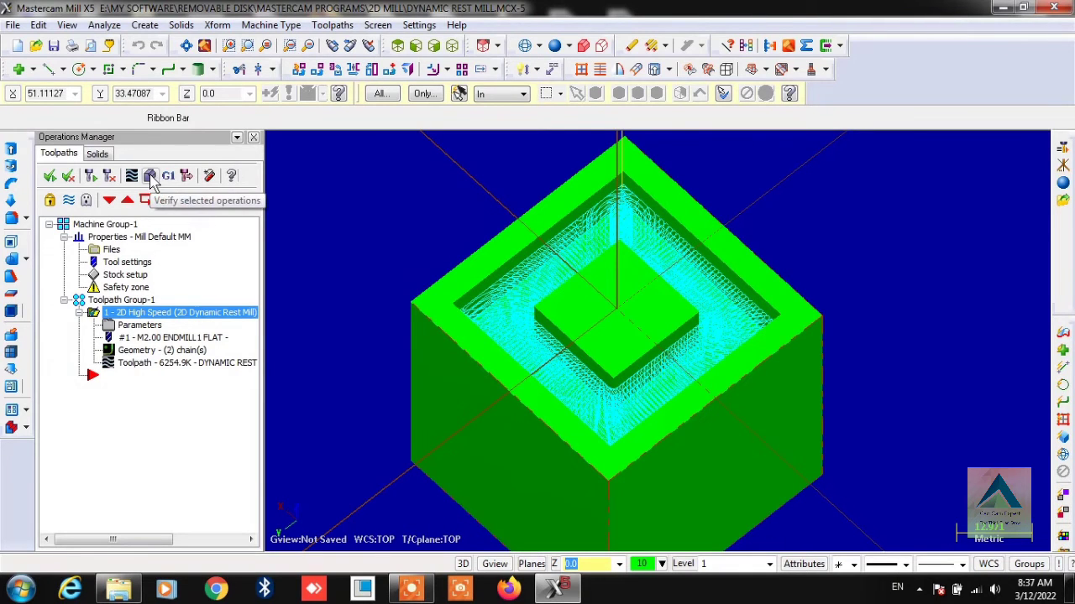
{"action": "left_click", "coordinate": [149, 178]}
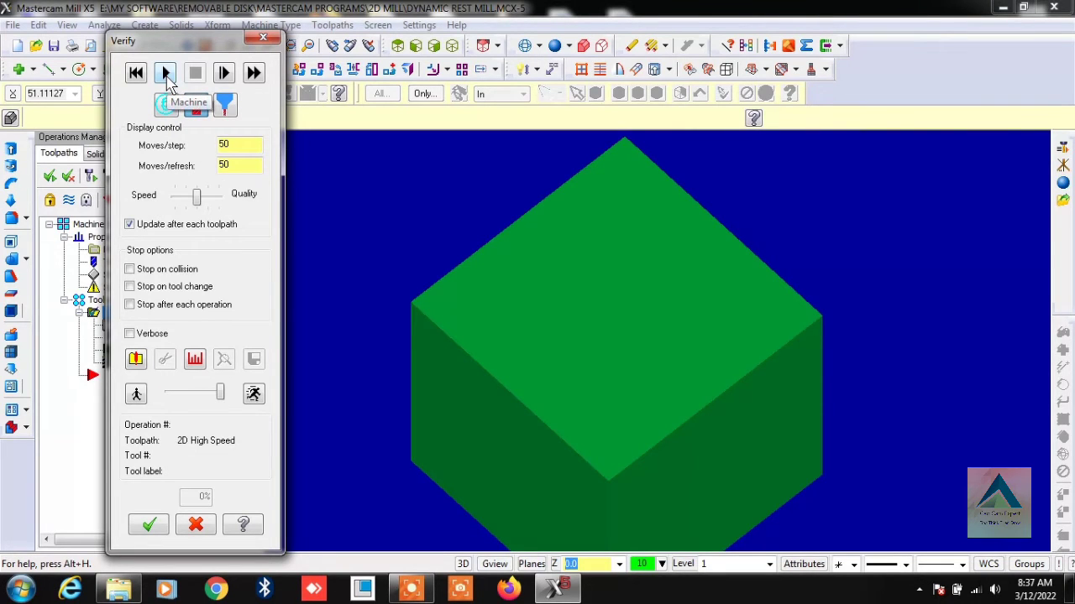
- Run the cutting simulation at an adjusted speed, orbit the finished pocket, and close verification
{"action": "left_click", "coordinate": [165, 74]}
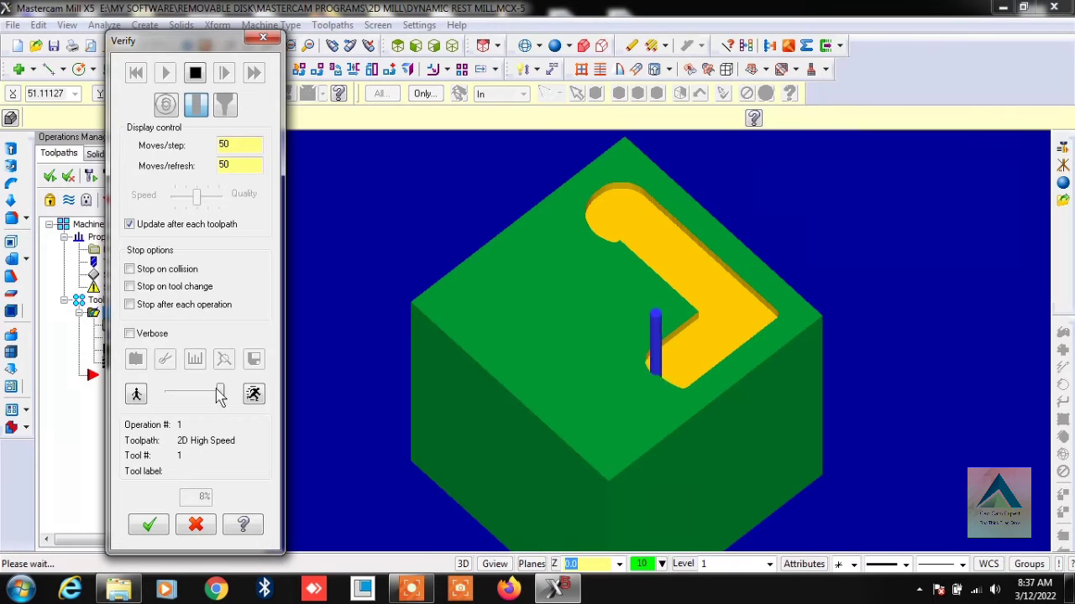
{"action": "mouse_move", "coordinate": [220, 392]}
{"action": "left_mouse_down"}
{"action": "mouse_move", "coordinate": [165, 399]}
{"action": "mouse_move", "coordinate": [233, 400]}
{"action": "left_mouse_up"}
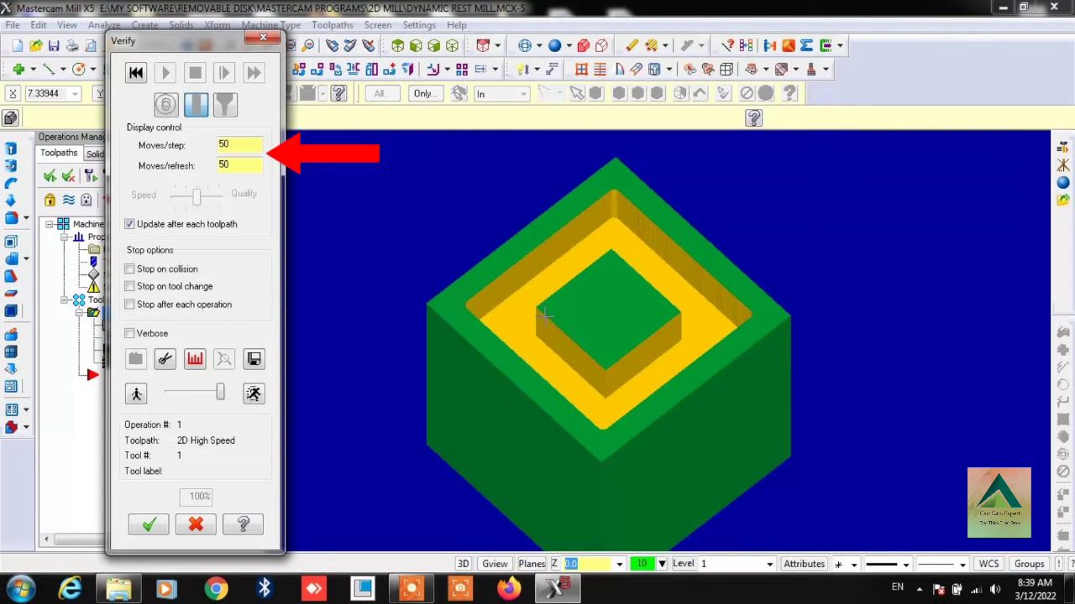
{"action": "scroll", "coordinate": [544, 314], "scroll_direction": "down", "scroll_amount": 1}
{"action": "scroll", "coordinate": [544, 314], "scroll_direction": "down", "scroll_amount": 1}
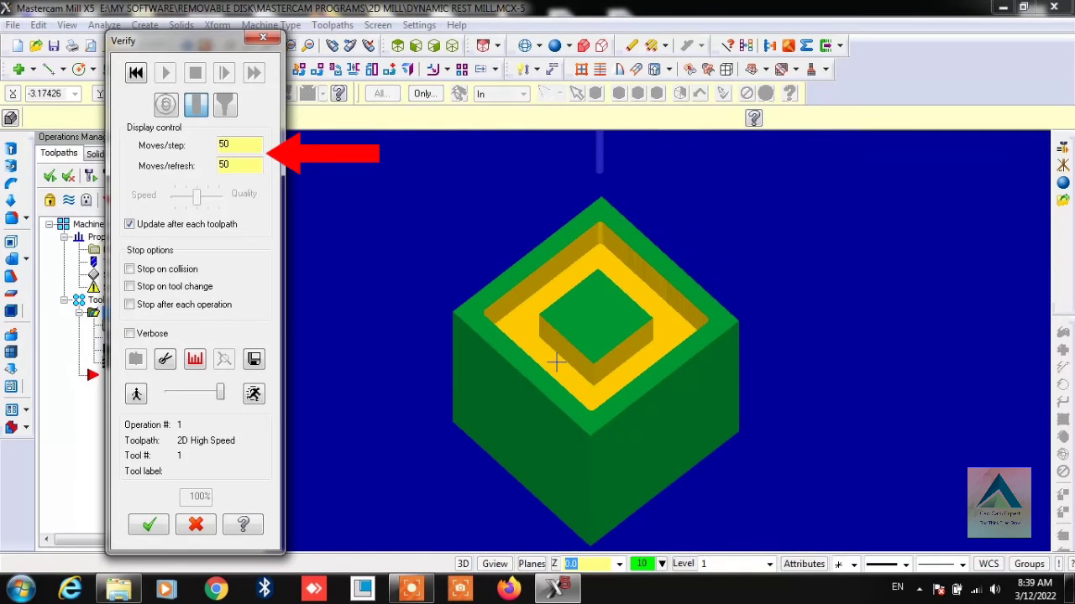
{"action": "mouse_move", "coordinate": [544, 314]}
{"action": "middle_mouse_down"}
{"action": "mouse_move", "coordinate": [518, 331]}
{"action": "mouse_move", "coordinate": [456, 330]}
{"action": "mouse_move", "coordinate": [379, 406]}
{"action": "middle_mouse_up"}
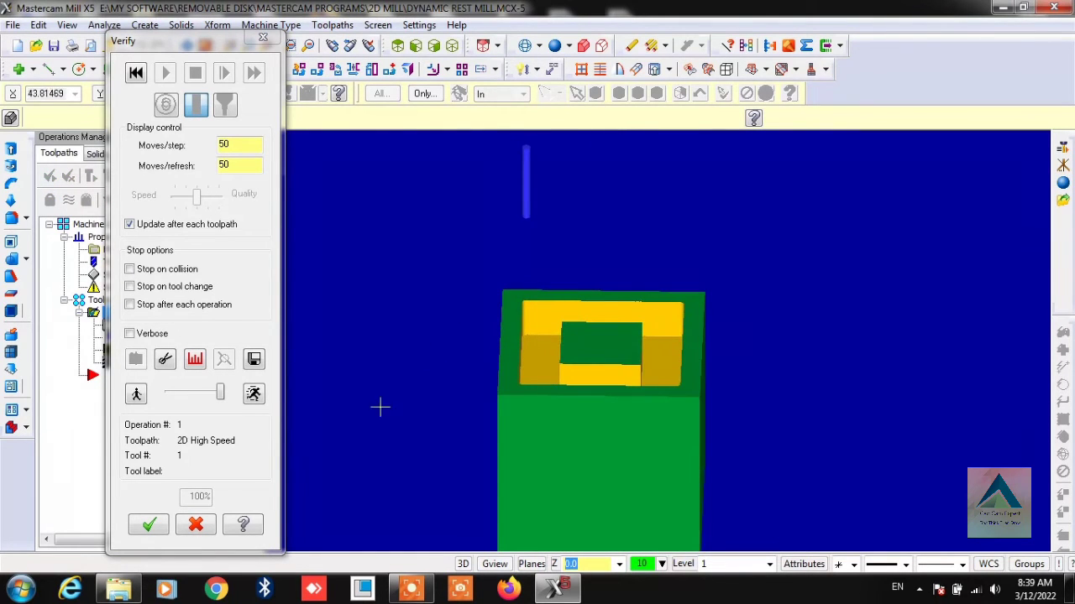
{"action": "left_click", "coordinate": [150, 526]}
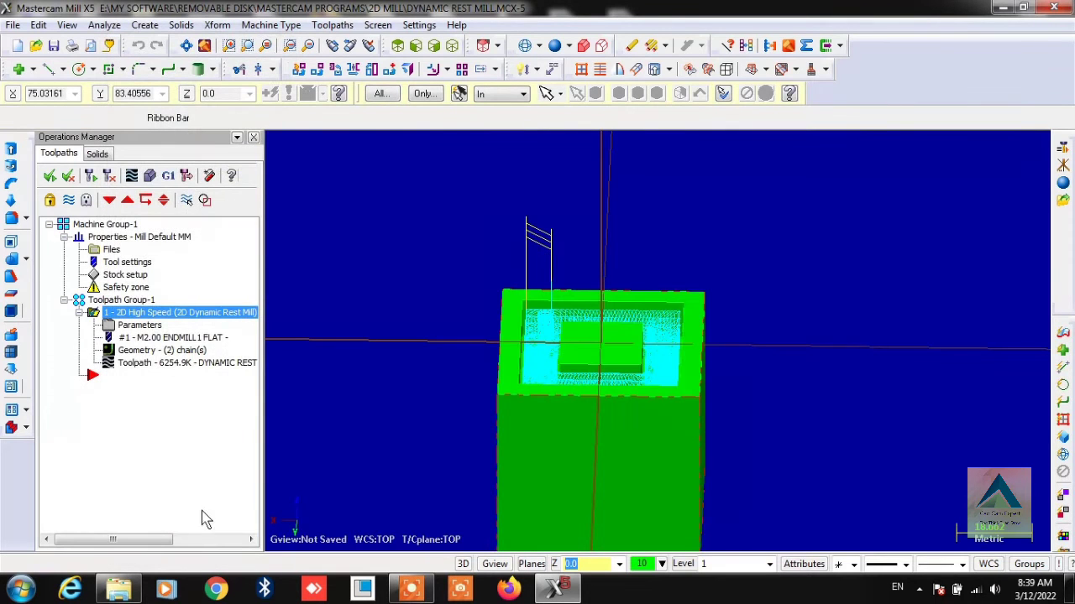
- Post the selected Dynamic Rest Mill operation with NC file output and editing enabled
{"action": "scroll", "coordinate": [592, 390], "scroll_direction": "up", "scroll_amount": 2}
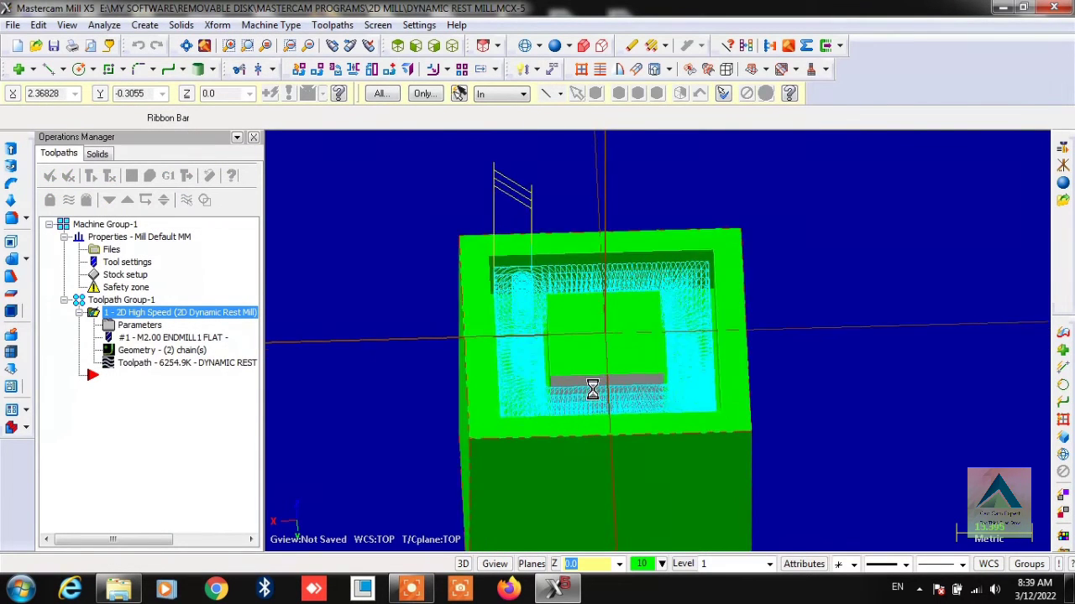
{"action": "scroll", "coordinate": [592, 391], "scroll_direction": "up", "scroll_amount": 1}
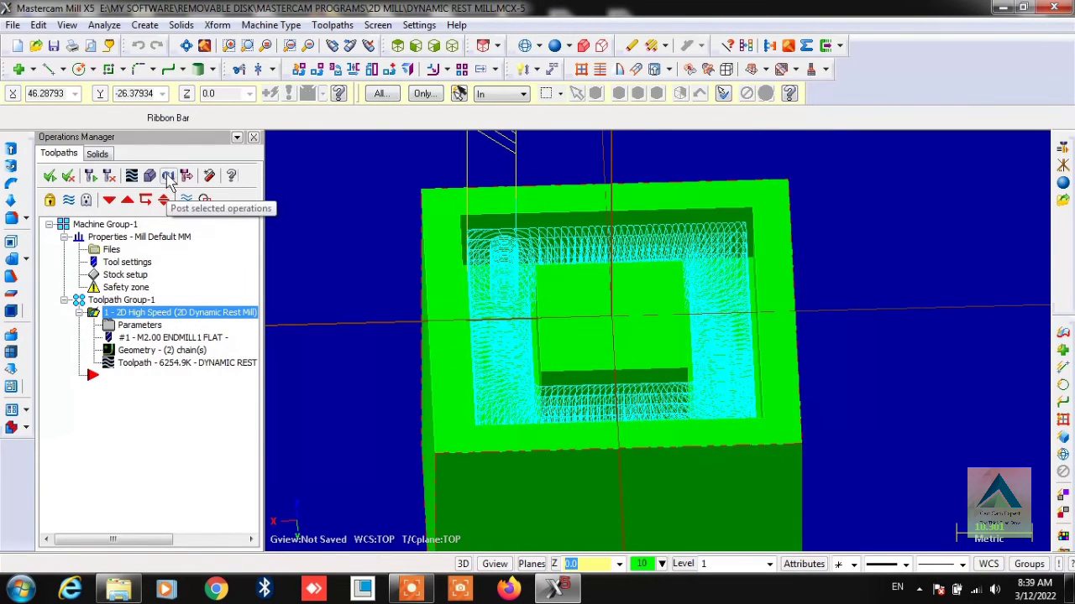
{"action": "left_click", "coordinate": [168, 178]}
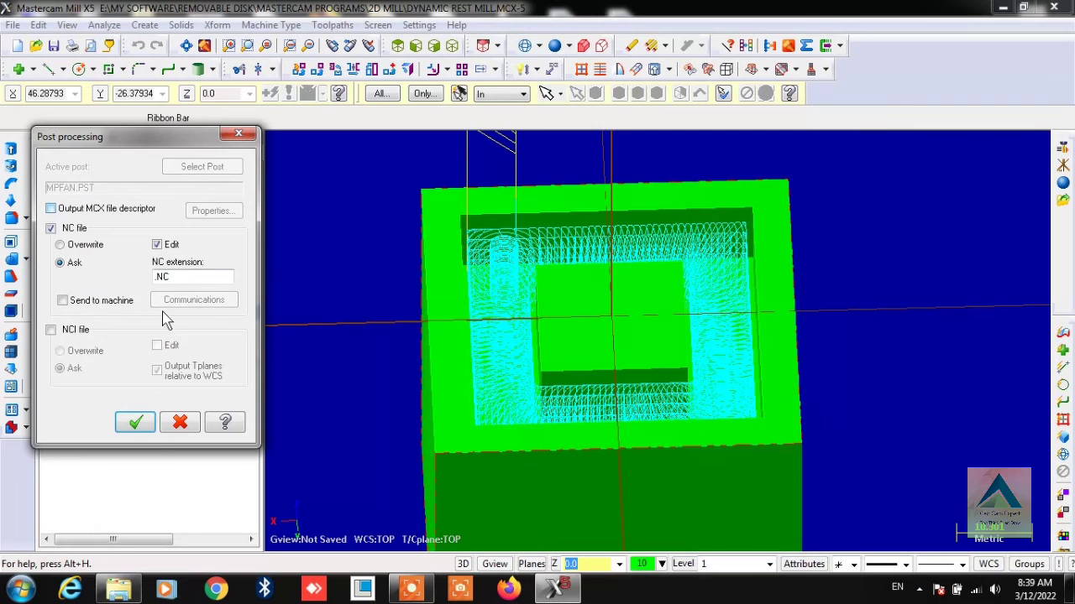
{"action": "left_click", "coordinate": [137, 423]}
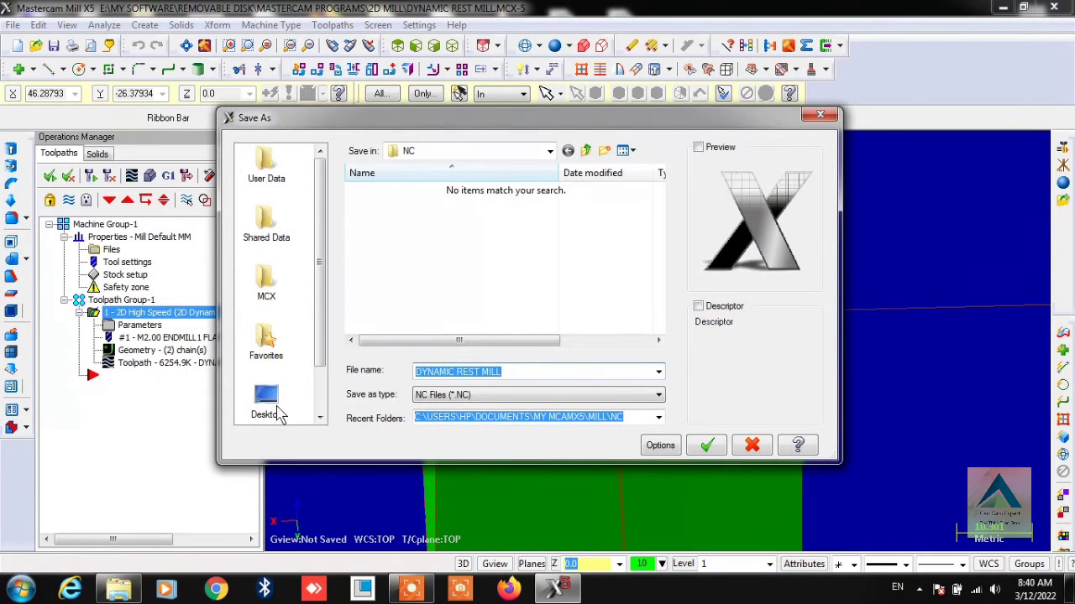
- Save the NC file as DYNAMIC REST MILL on the Desktop
{"action": "left_click", "coordinate": [267, 405]}
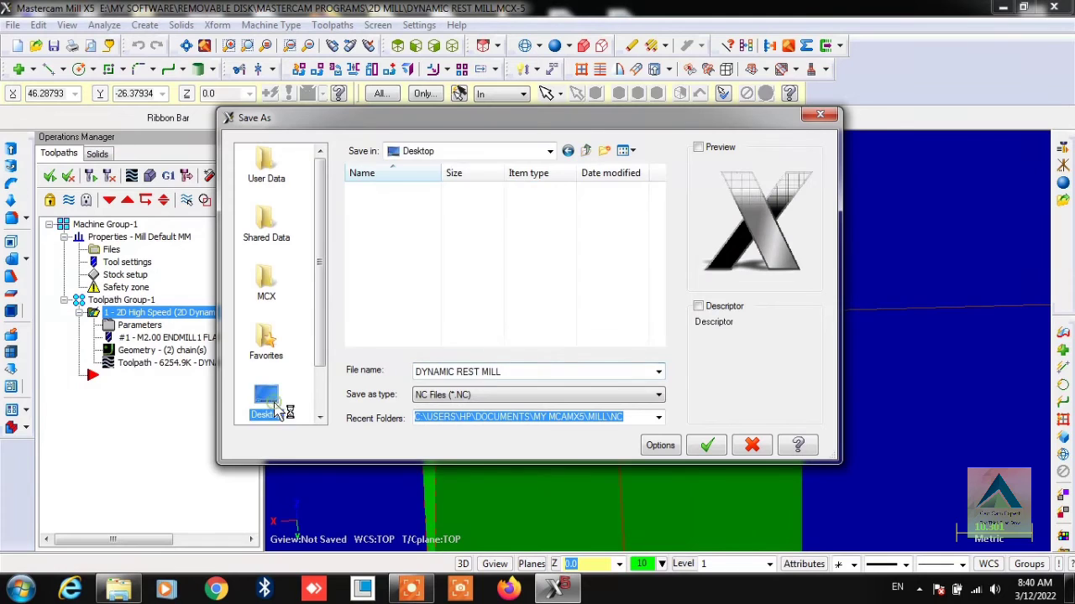
{"action": "left_click", "coordinate": [523, 370]}
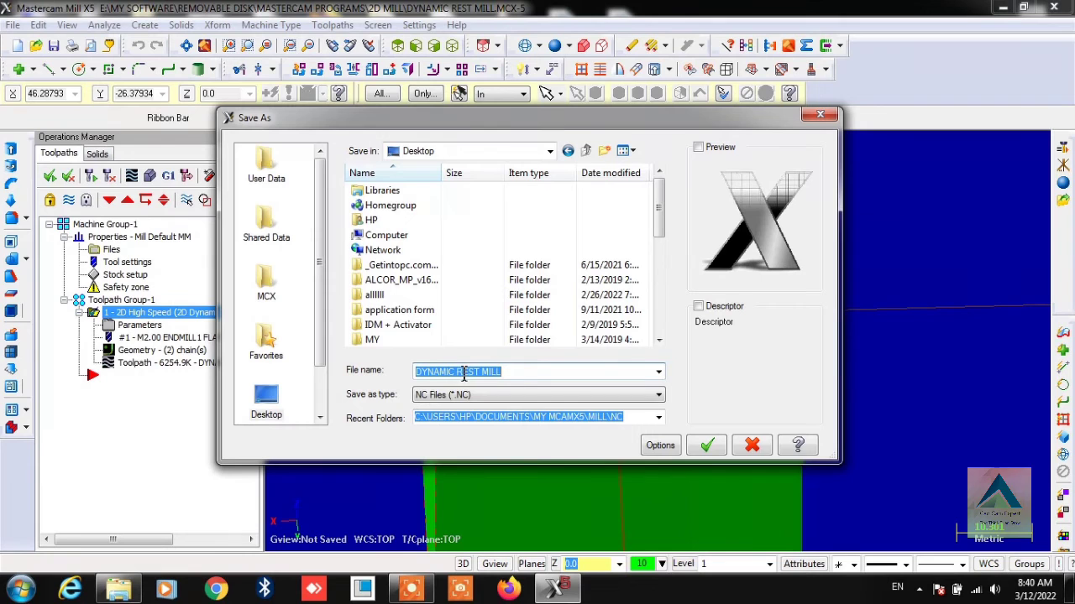
{"action": "left_click", "coordinate": [707, 447]}
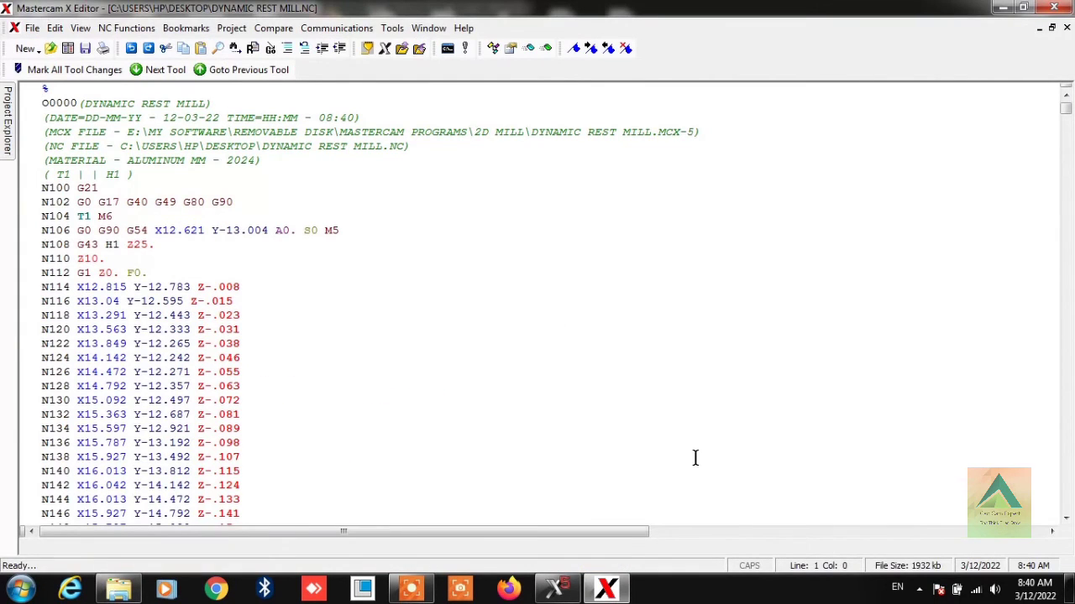
- Review the NC program down to its closing N5184 M30 line
{"action": "scroll", "coordinate": [177, 227], "scroll_direction": "down", "scroll_amount": 1}
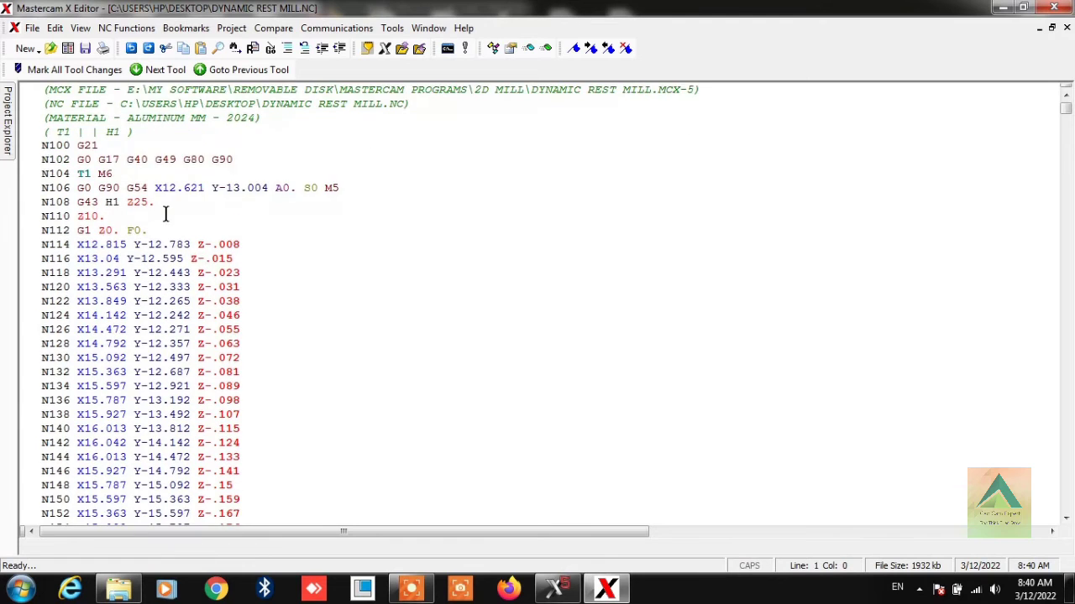
{"action": "scroll", "coordinate": [163, 211], "scroll_direction": "down", "scroll_amount": 2}
{"action": "scroll", "coordinate": [218, 252], "scroll_direction": "down", "scroll_amount": 10}
{"action": "scroll", "coordinate": [278, 294], "scroll_direction": "down", "scroll_amount": 1}
{"action": "scroll", "coordinate": [307, 315], "scroll_direction": "down", "scroll_amount": 5}
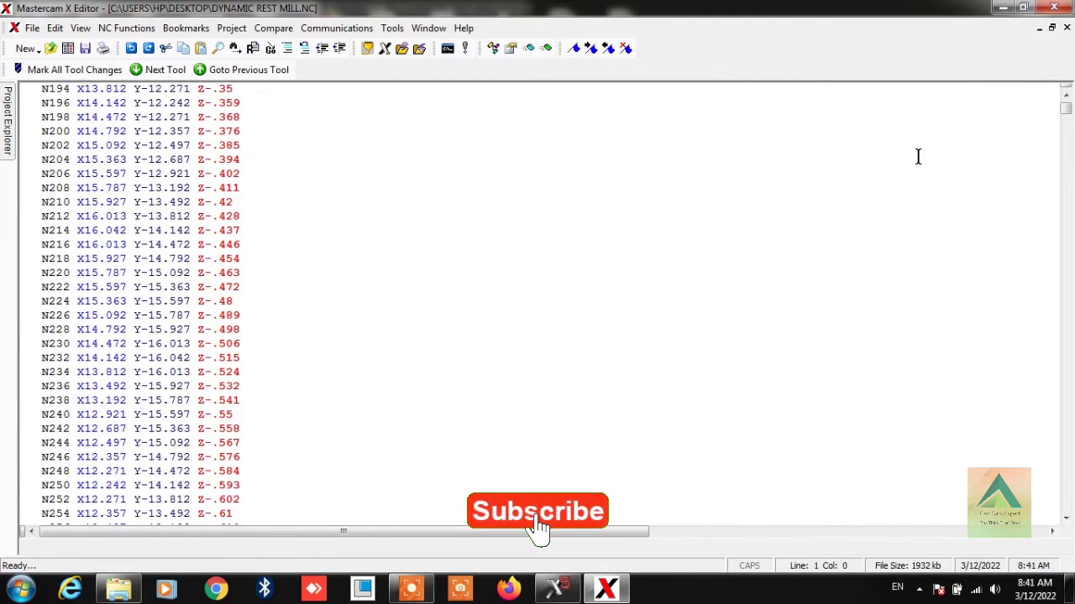
{"action": "left_click_drag", "start_coordinate": [1067, 112], "coordinate": [1071, 485]}
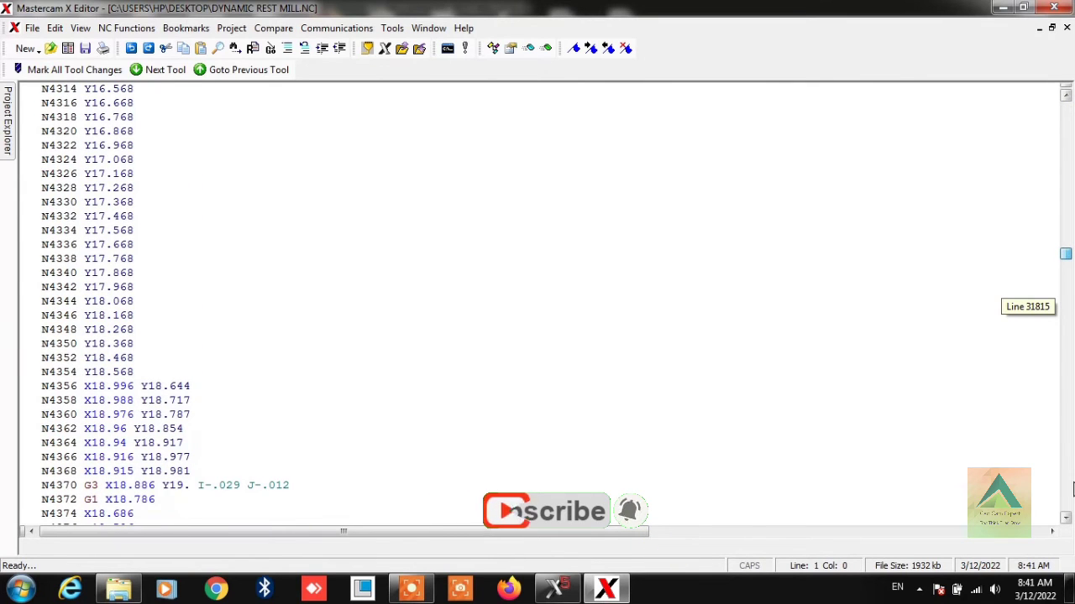
{"action": "left_click_drag", "start_coordinate": [1071, 485], "coordinate": [1064, 512]}
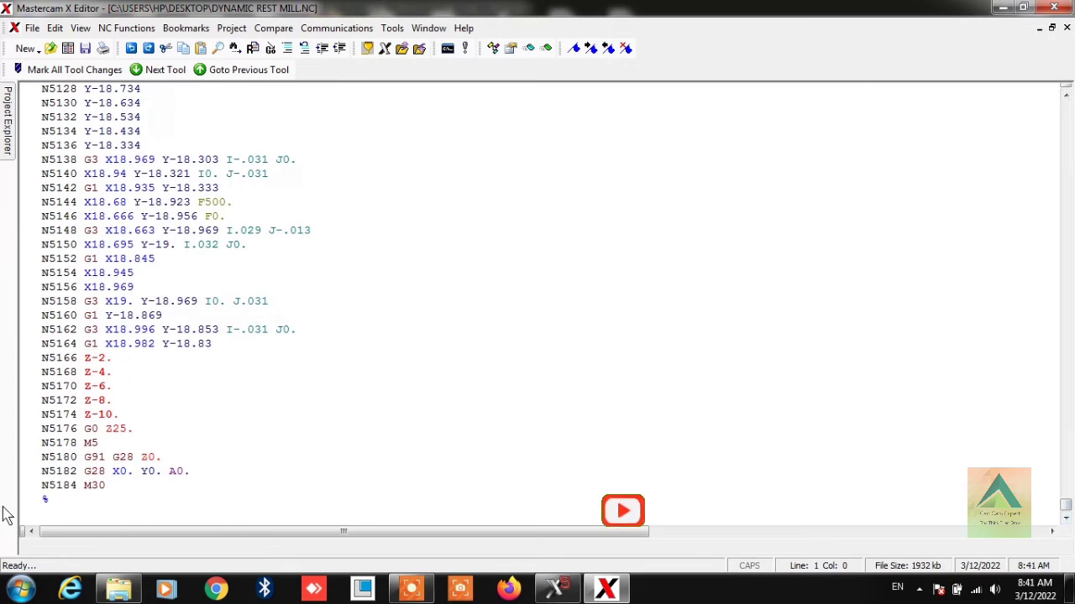
- Copy a block of NC lines selected upward from M30, then close the editor
{"action": "left_click_drag", "start_coordinate": [41, 487], "coordinate": [57, 488]}
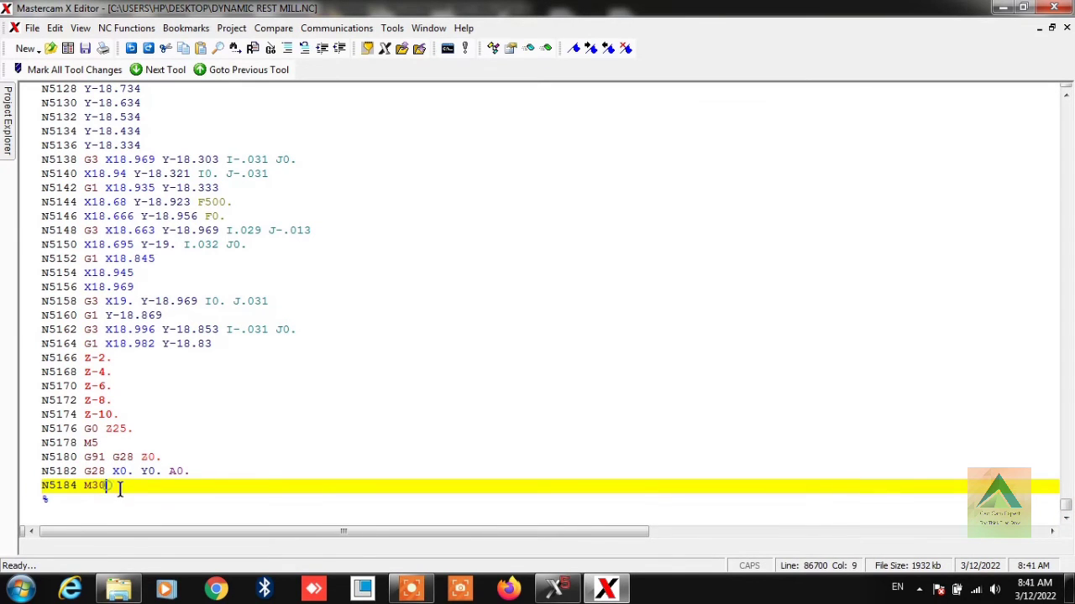
{"action": "left_click_drag", "start_coordinate": [107, 486], "coordinate": [19, 72]}
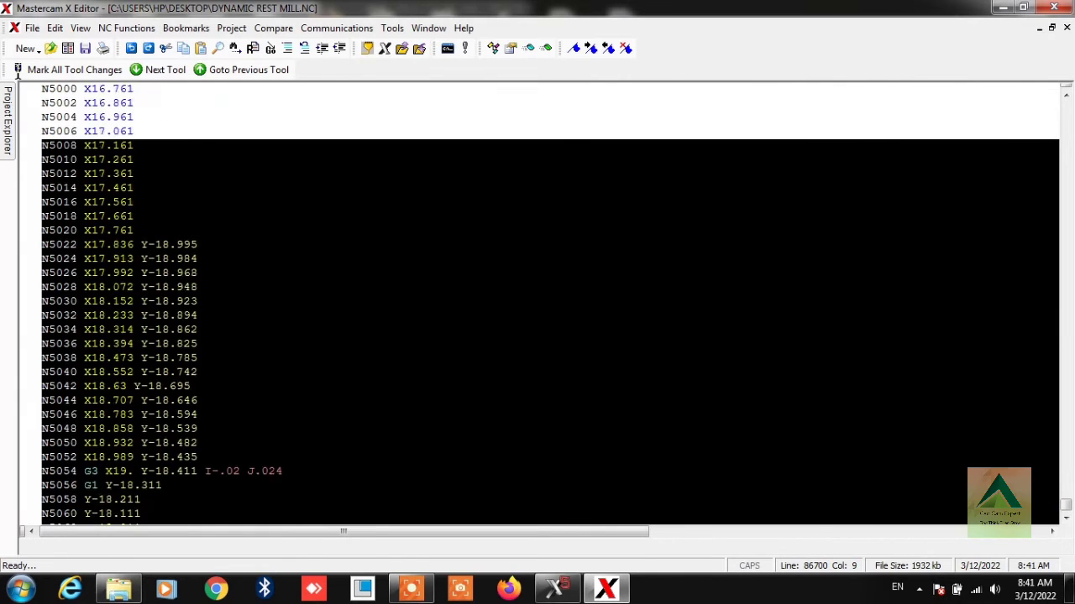
{"action": "left_click_drag", "start_coordinate": [17, 71], "coordinate": [43, 94]}
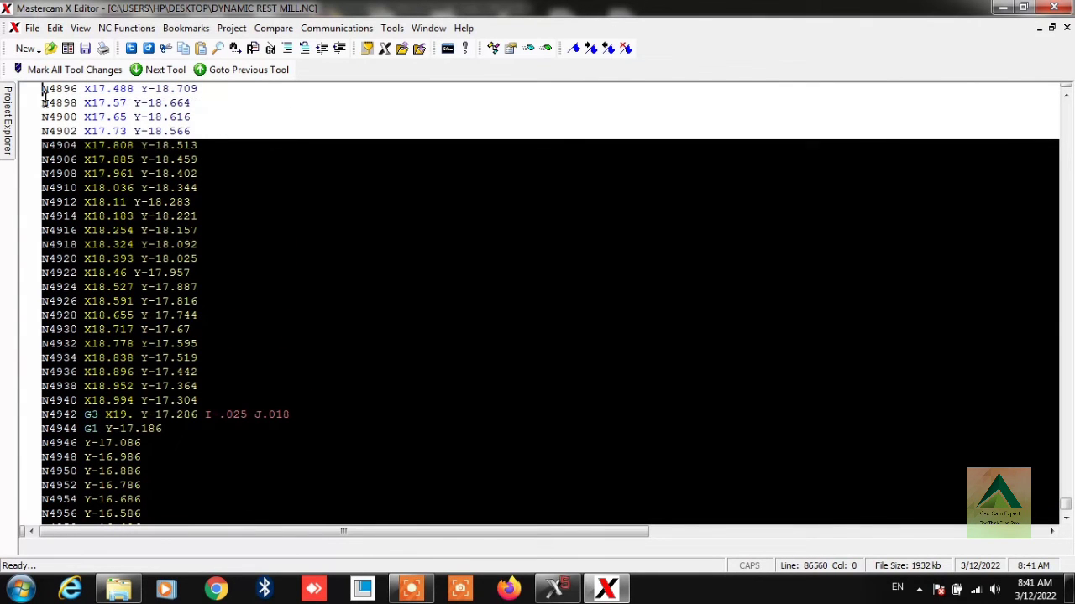
{"action": "right_click", "coordinate": [328, 285]}
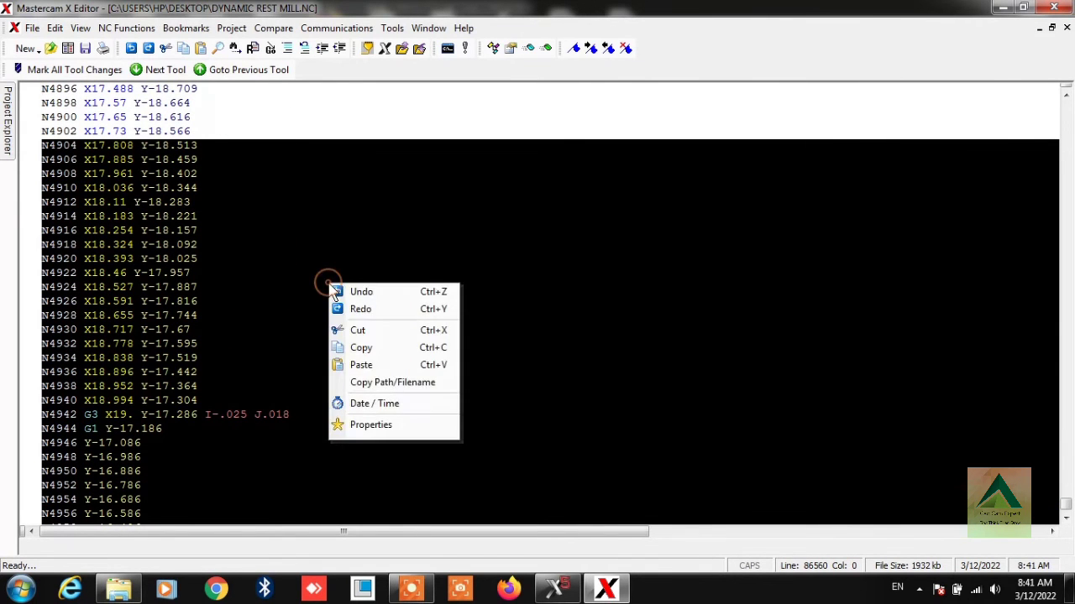
{"action": "left_click", "coordinate": [369, 347]}
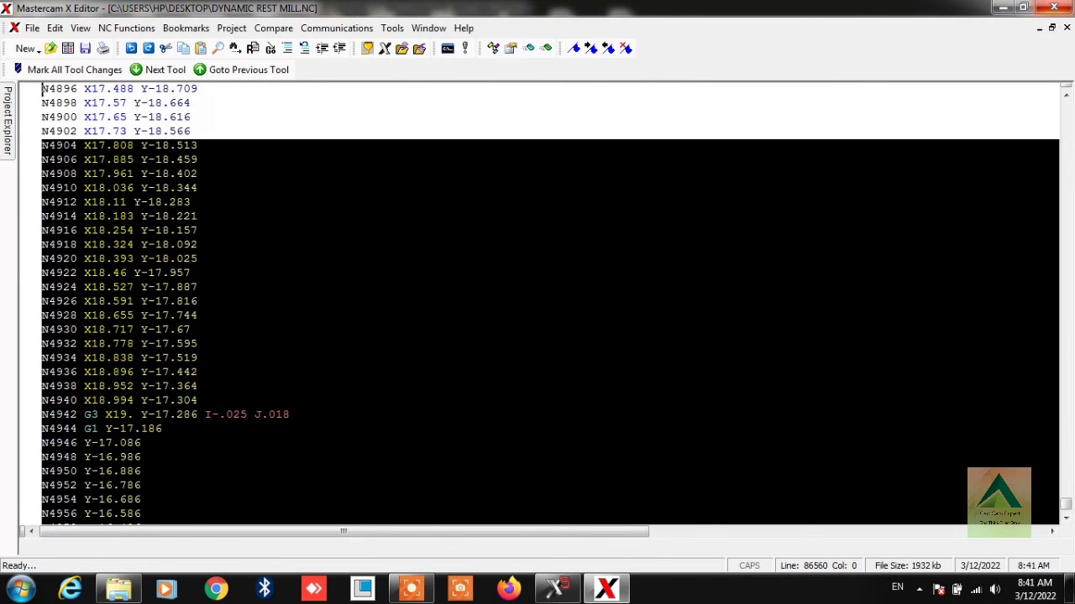
{"action": "left_click", "coordinate": [1056, 9]}
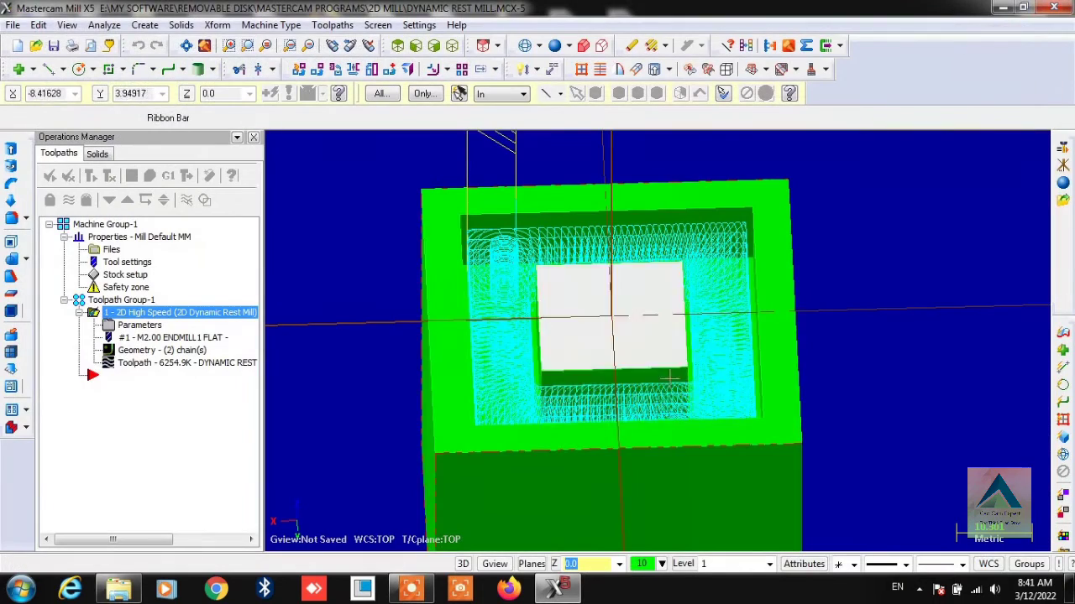
- Show the pocketed block and its Dynamic Rest Mill toolpath in isometric view
{"action": "mouse_move", "coordinate": [634, 290]}
{"action": "middle_mouse_down"}
{"action": "mouse_move", "coordinate": [740, 319]}
{"action": "mouse_move", "coordinate": [558, 279]}
{"action": "middle_mouse_up"}
{"action": "key", "text": "alt+t"}
{"action": "key", "text": "alt+t"}
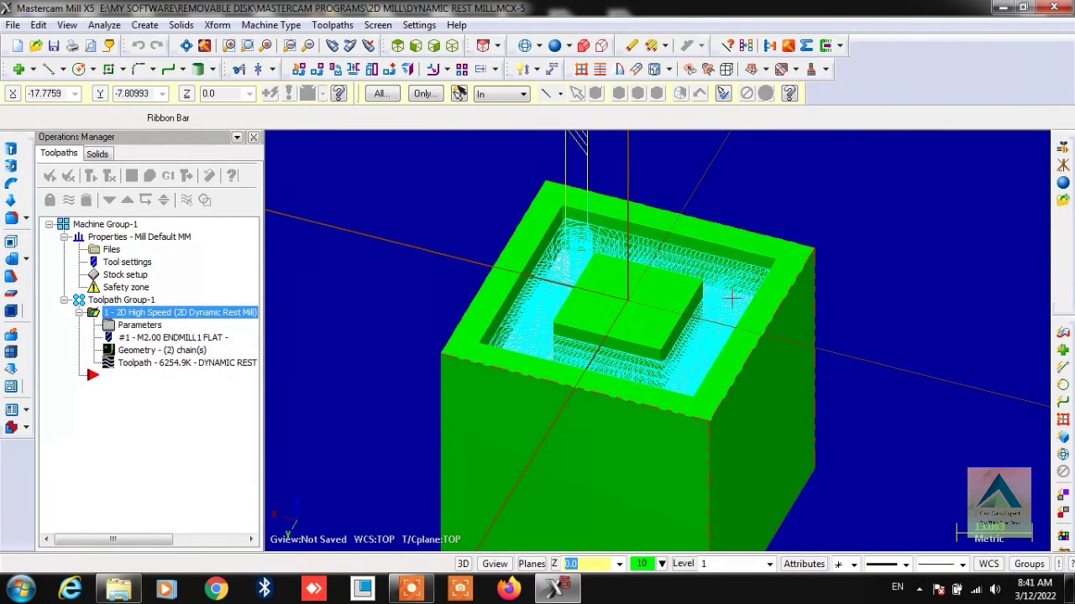